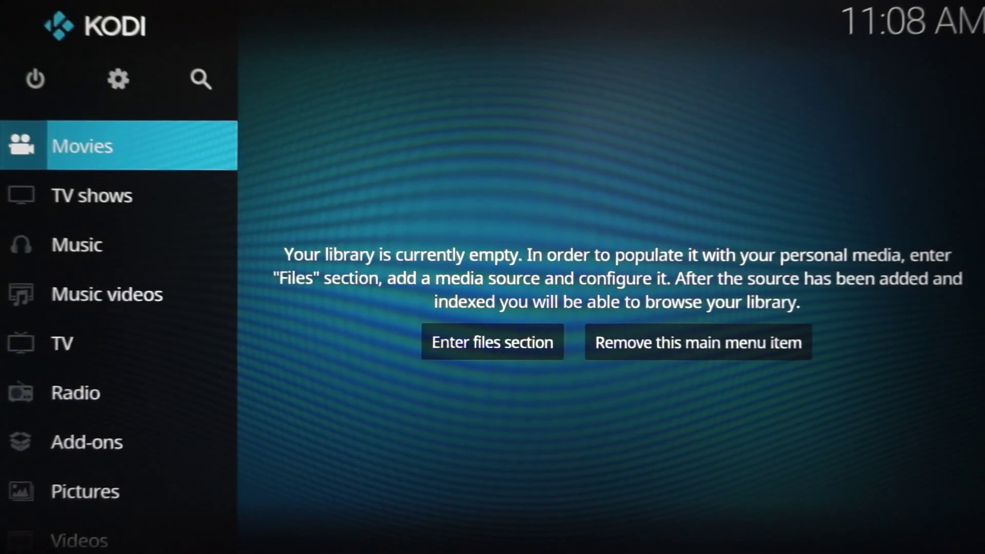
Go from system settings into the File manager and begin adding a new file source
click(118, 79)
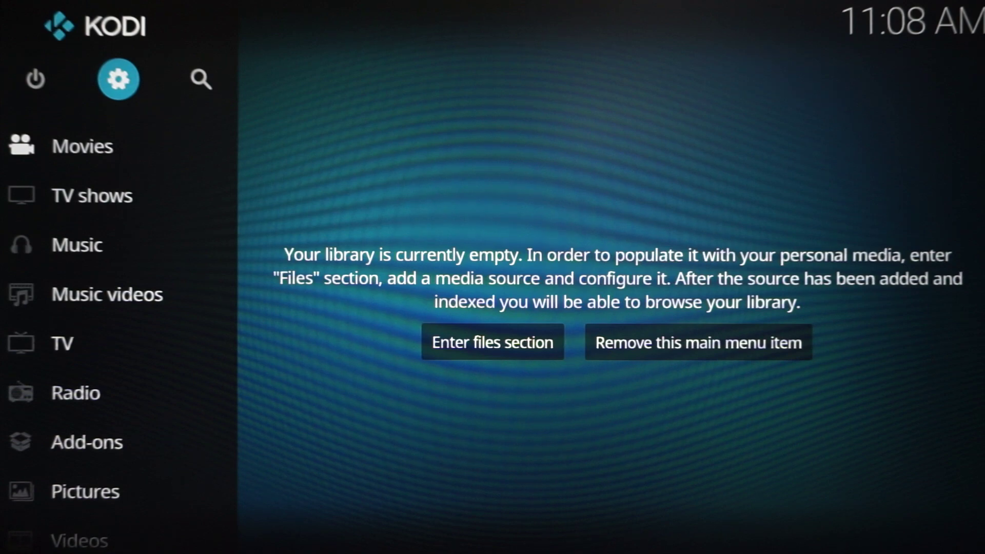
key(Return)
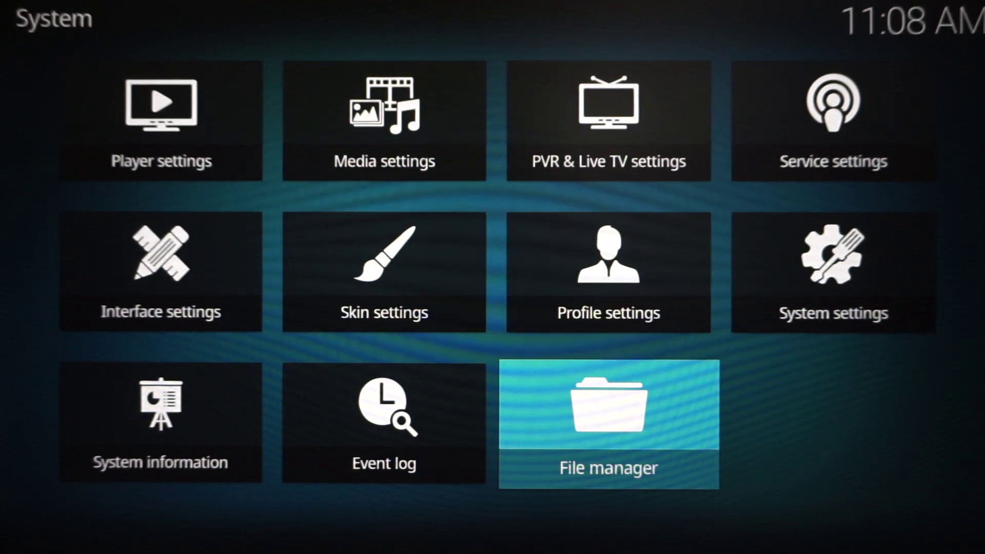
key(Return)
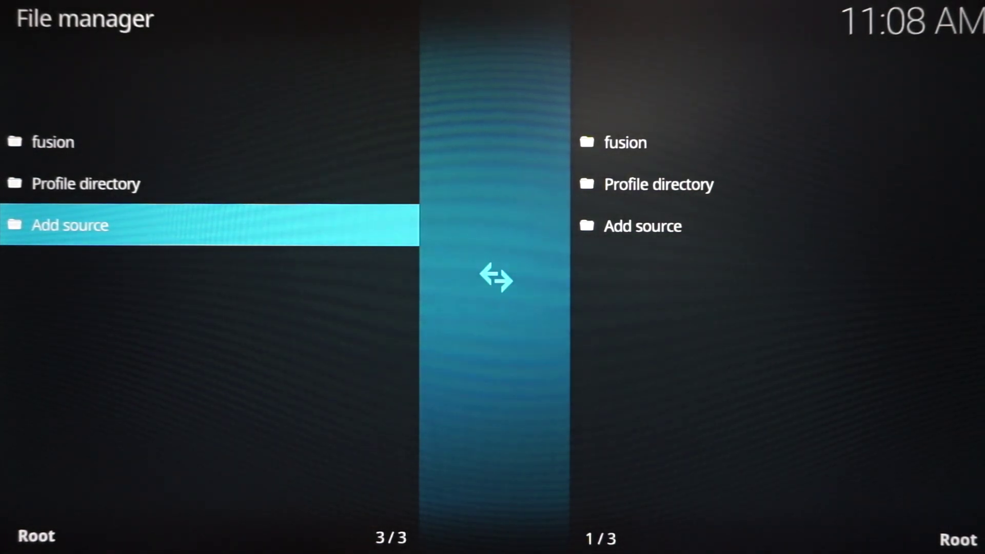
key(Return)
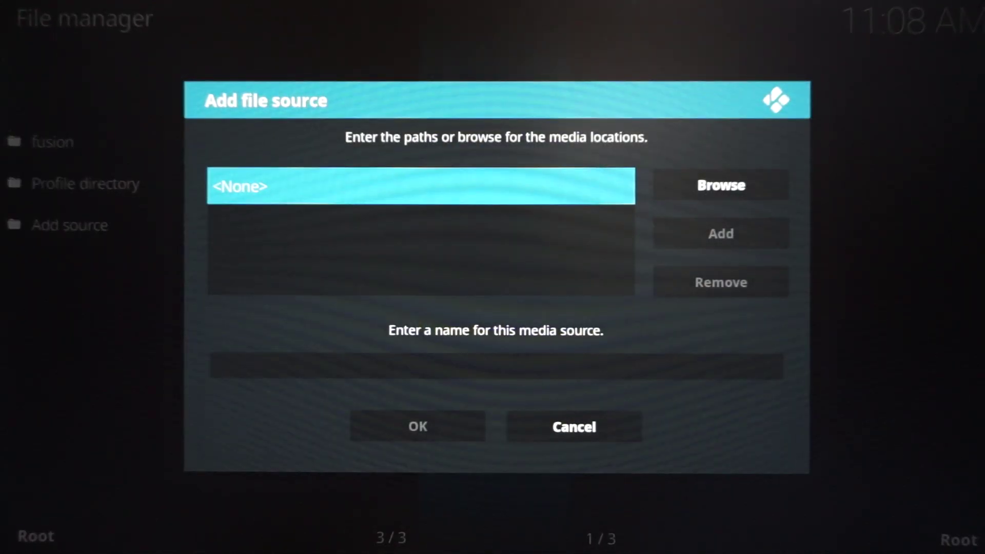
key(Return)
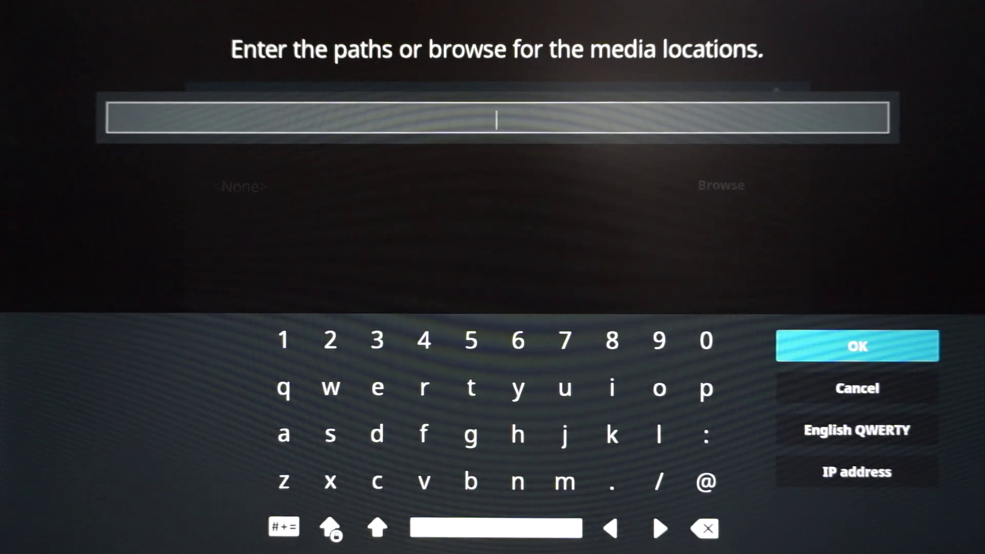
key(Right)
text(htt)
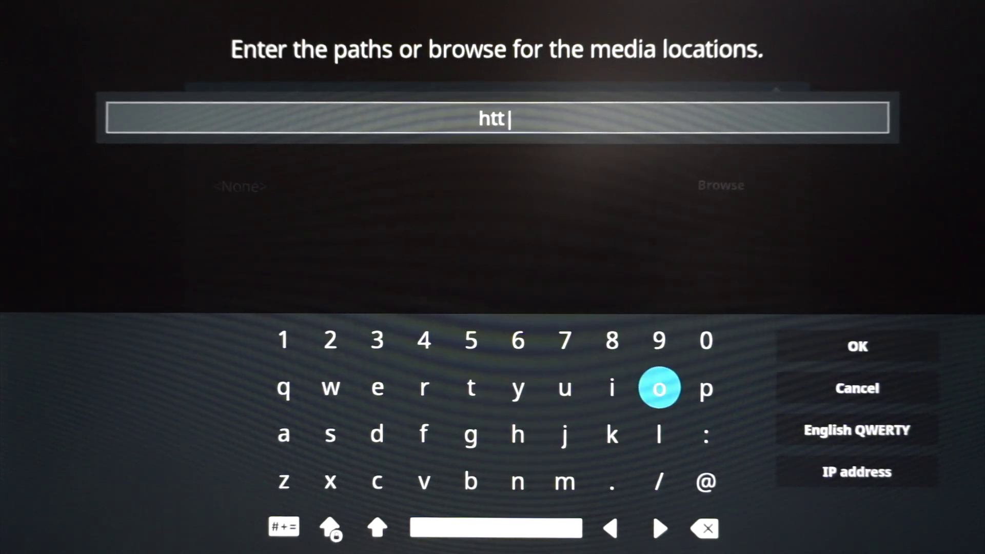
text(p://re)
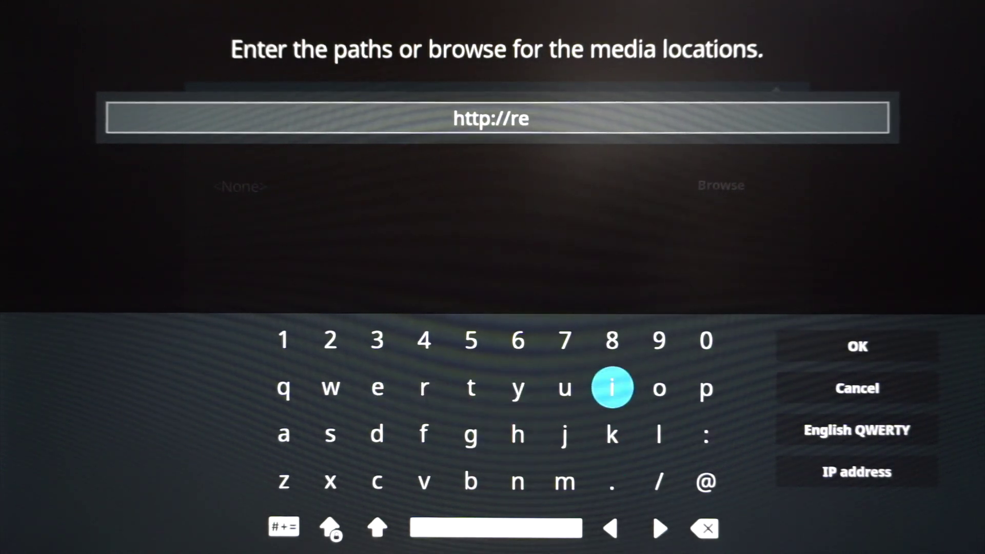
text(po.ar)
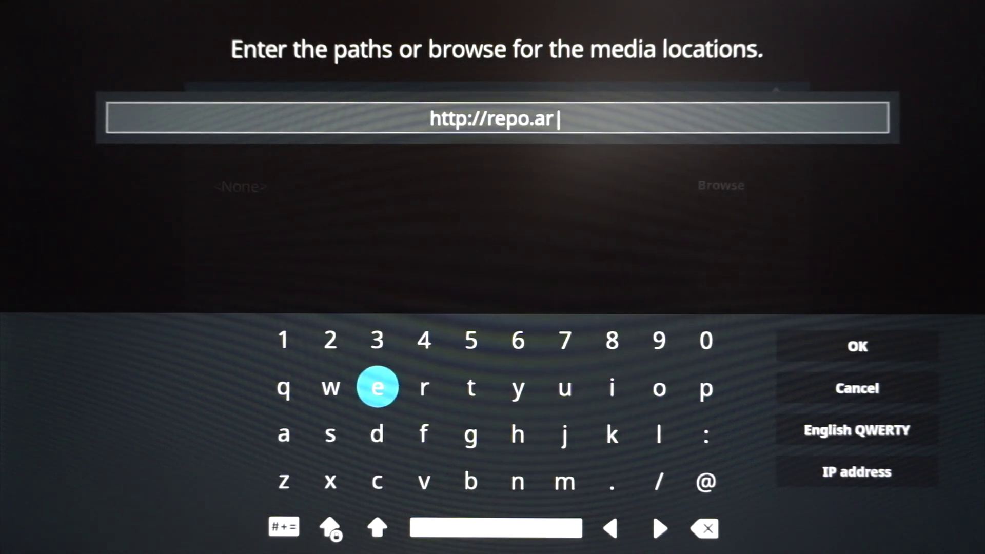
text(es-)
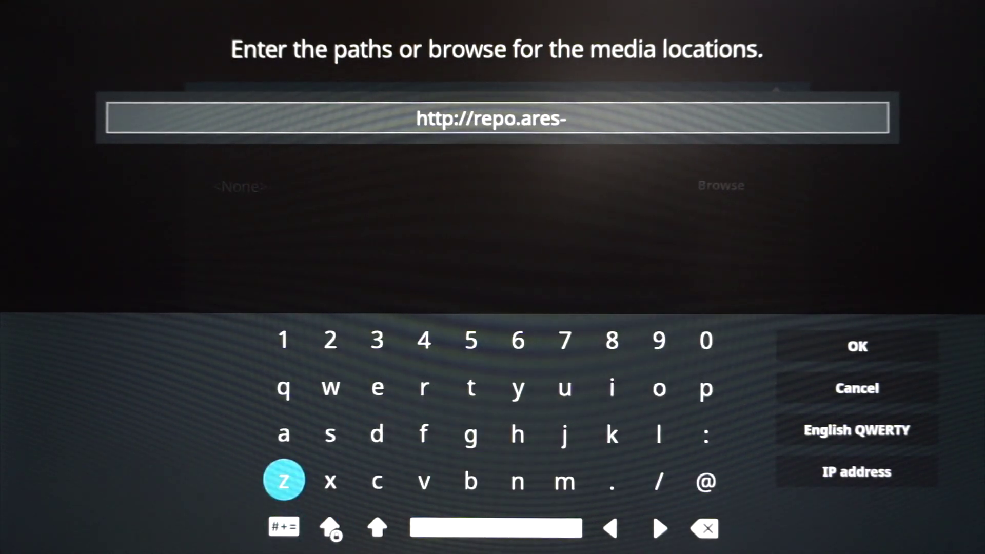
text(proj)
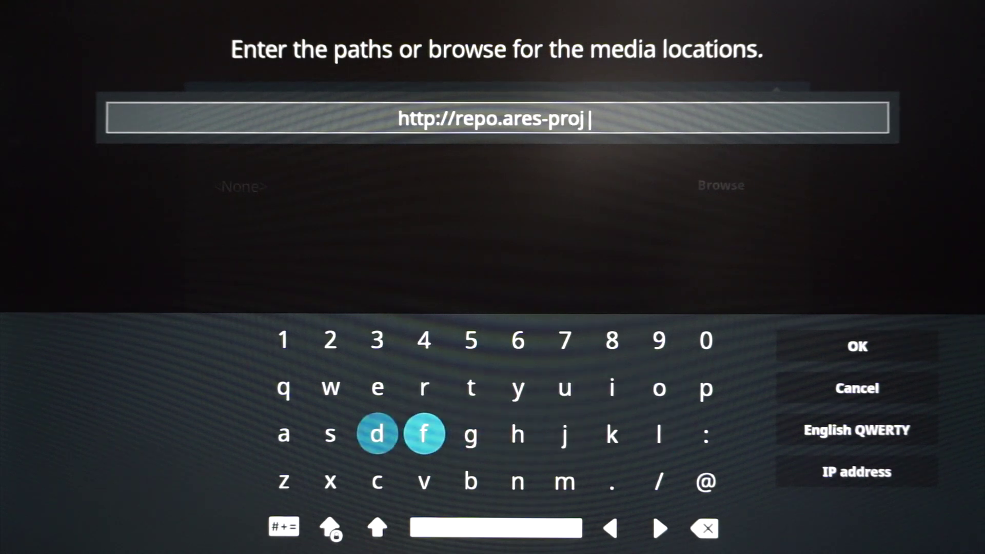
text(ect.c)
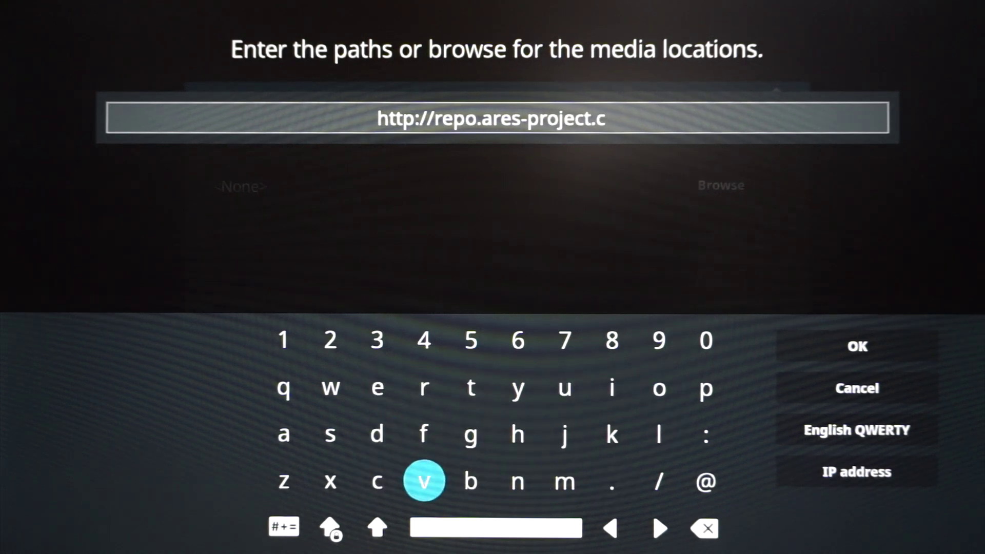
text(om/m)
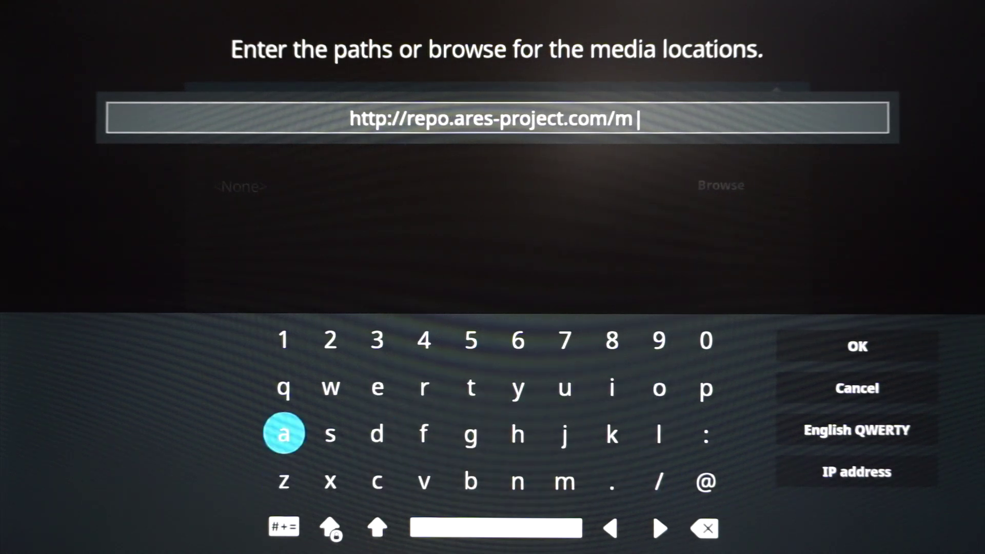
text(agic)
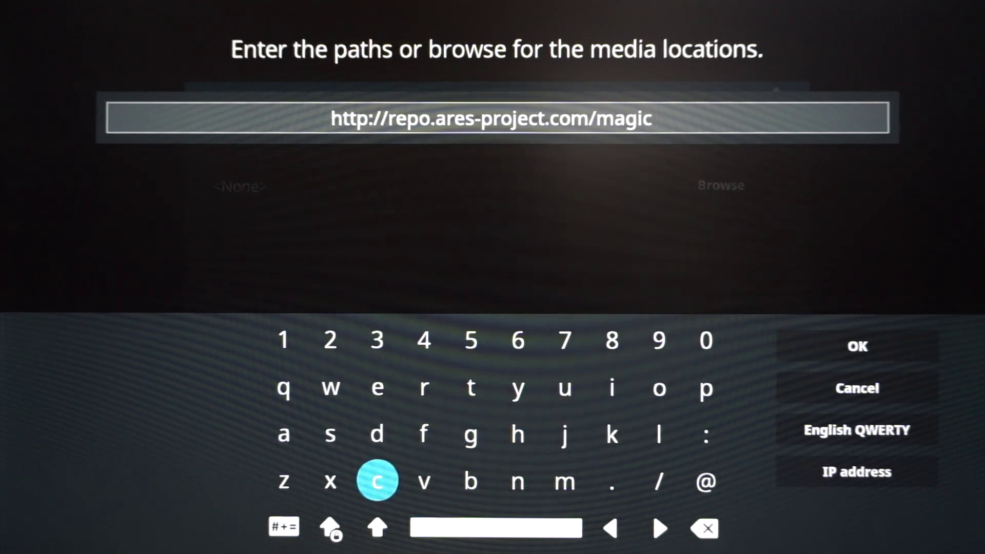
key(Right)
key(Right)
key(Up)
key(Up)
key(Up)
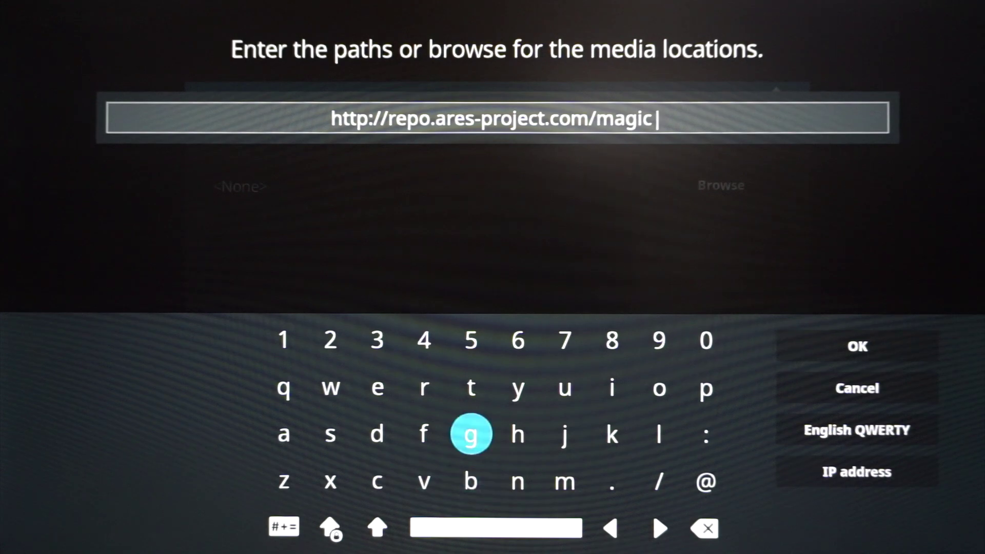
key(Right)
key(Right)
key(Right)
key(Right)
key(Right)
key(Right)
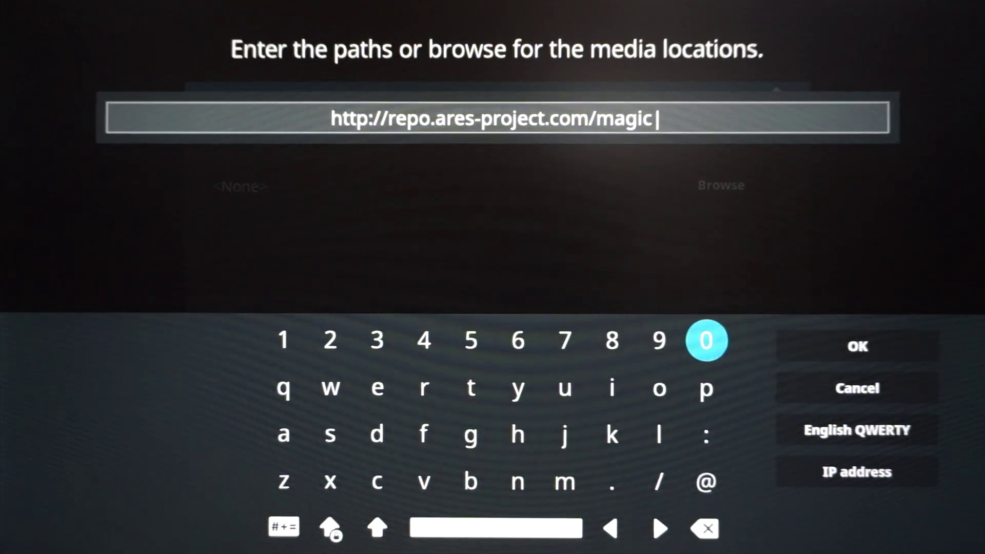
key(Return)
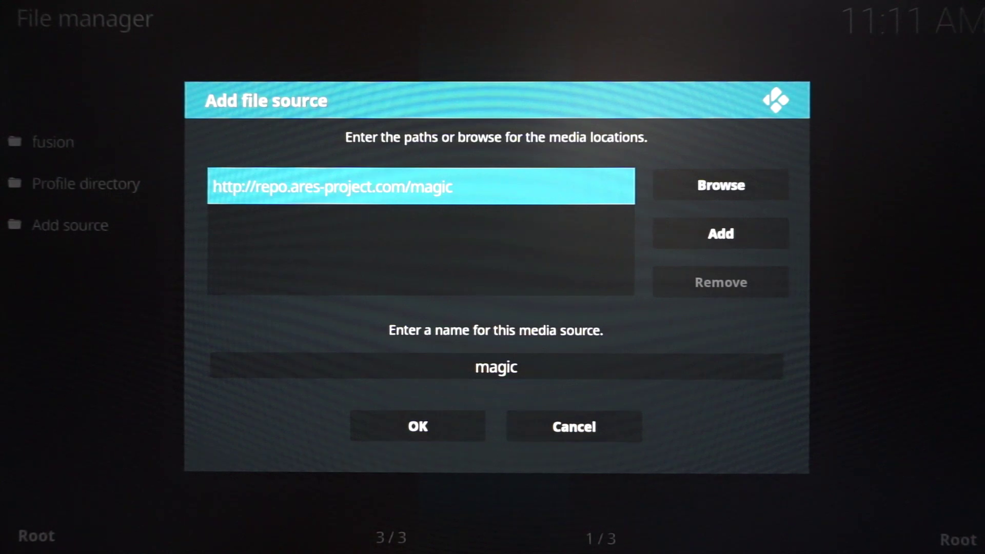
click(496, 366)
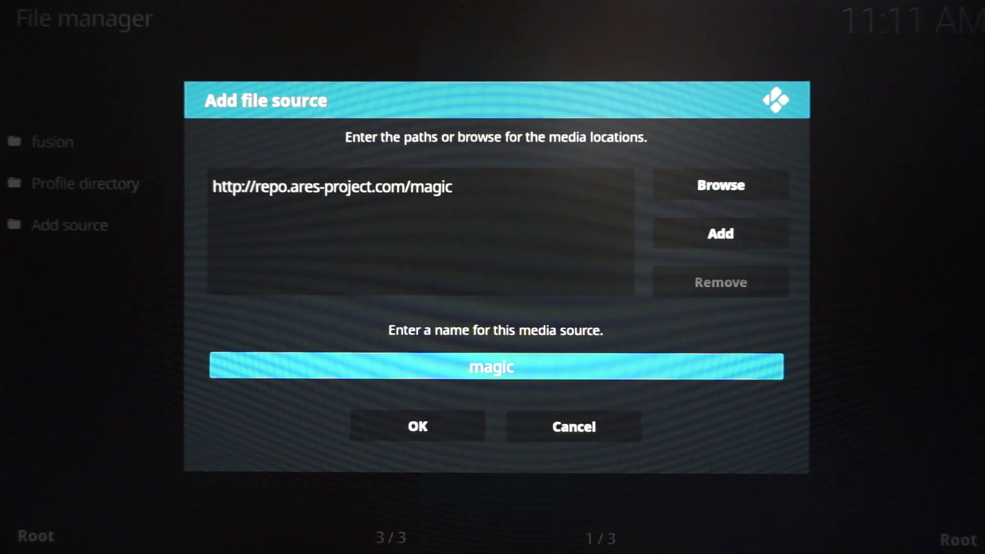
Confirm the Add file source dialog to save the magic source
key(Down)
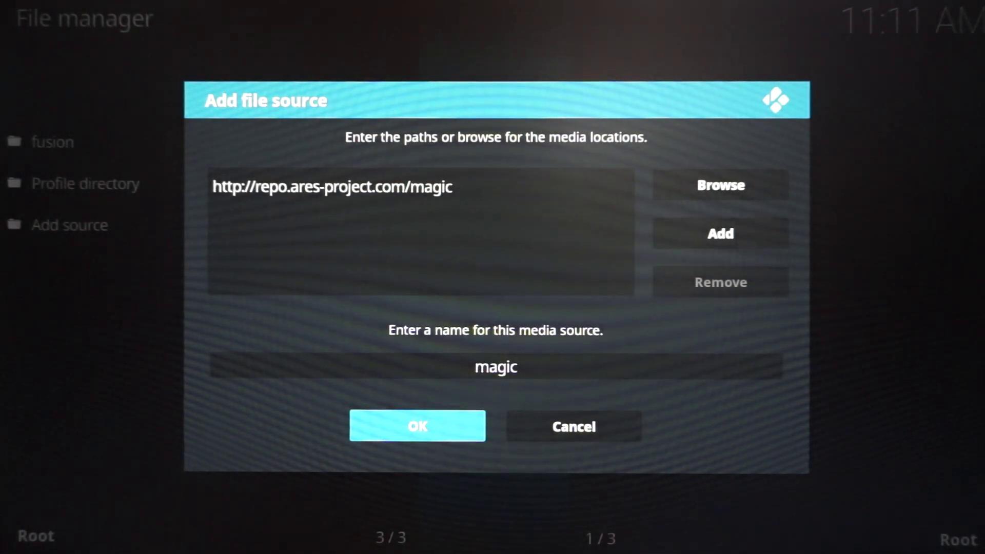
key(Return)
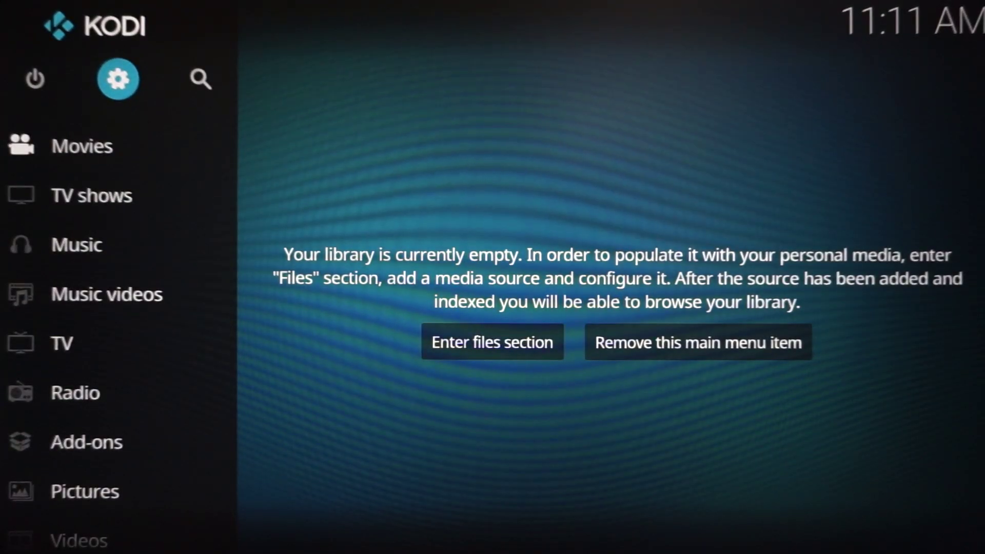
Open the Add-ons section's add-on browser and choose Install from zip file
key(Down)
key(Down)
key(Down)
key(Down)
key(Down)
key(Down)
key(Down)
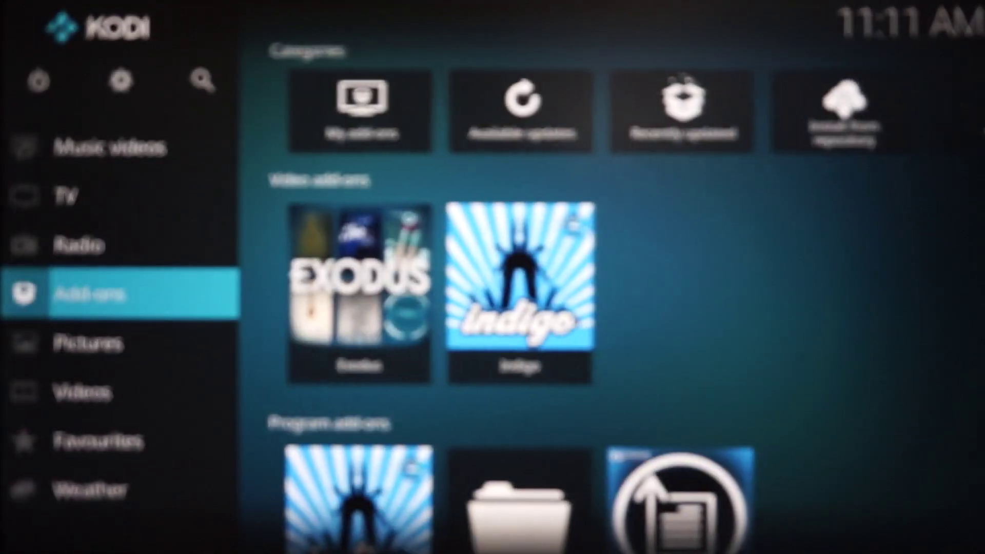
key(Return)
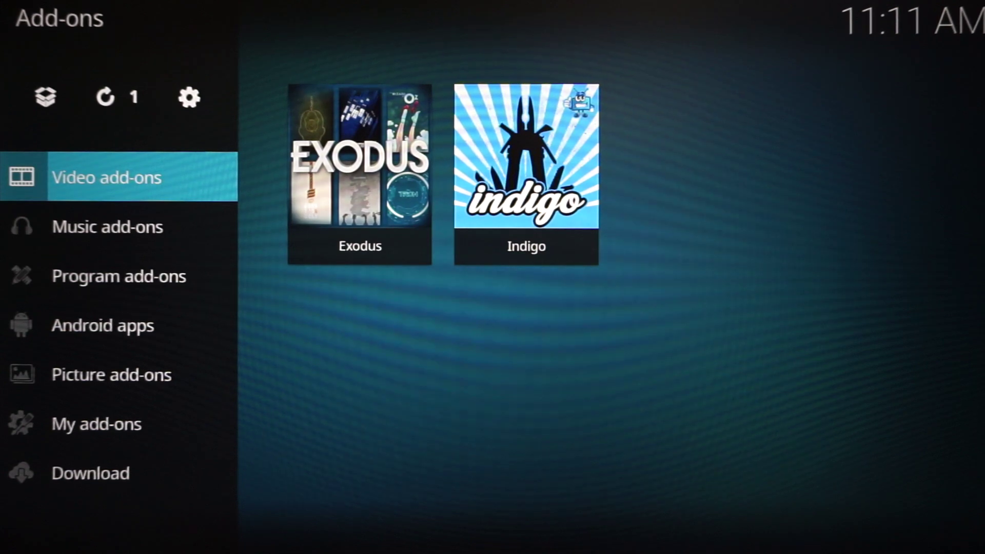
key(Up)
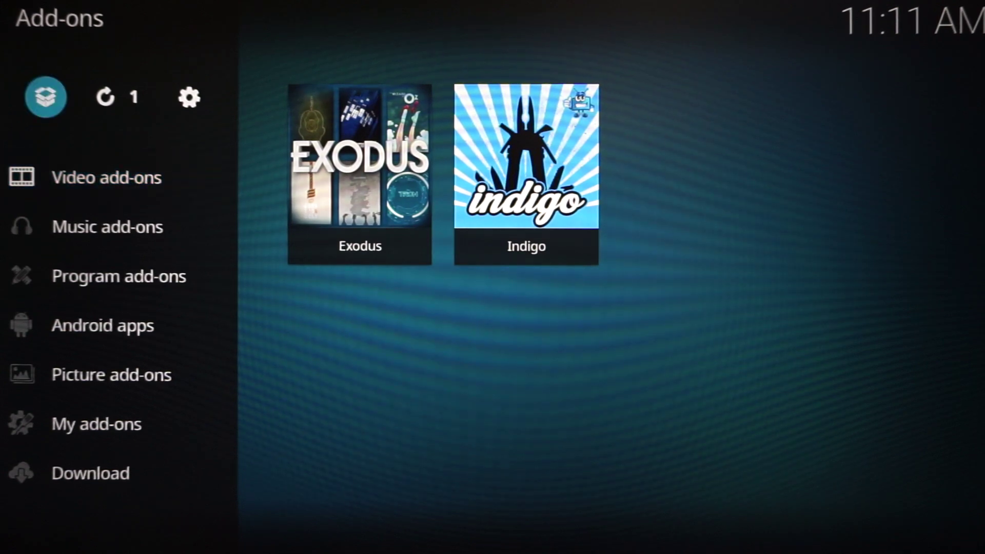
key(Return)
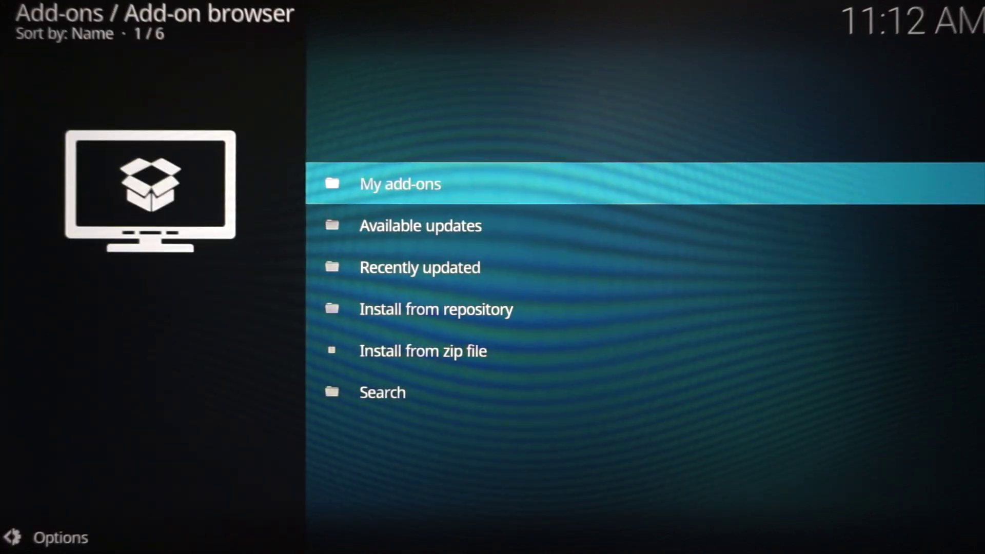
key(Down)
key(Down)
key(Down)
key(Down)
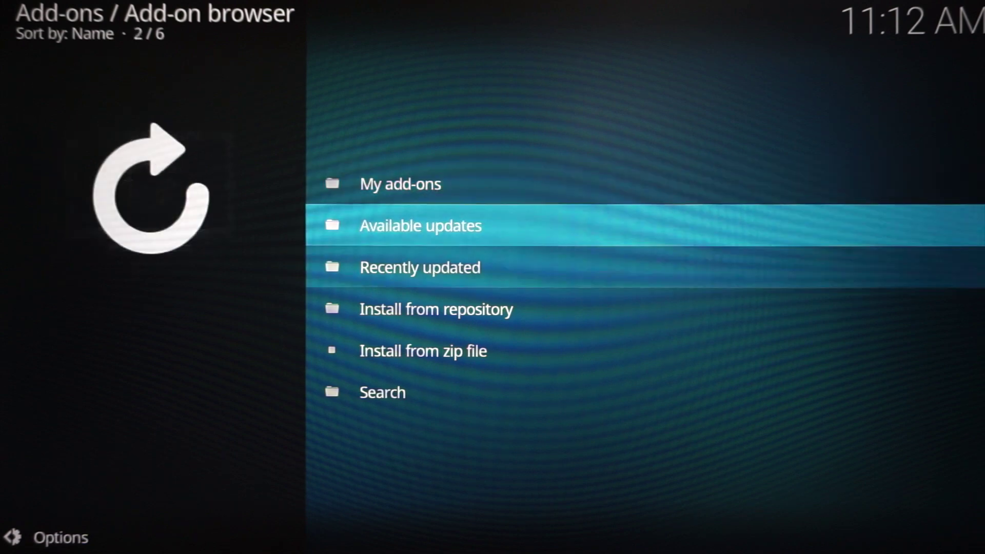
key(Return)
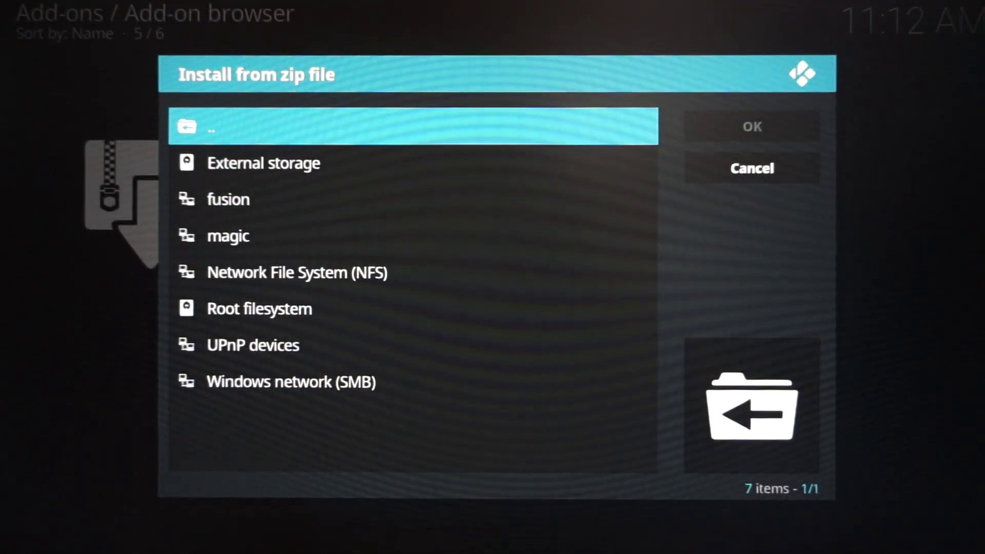
Install repository.aresproject-0.0.6.zip from the repository.aresproject folder of the magic source
key(Down)
key(Down)
key(Down)
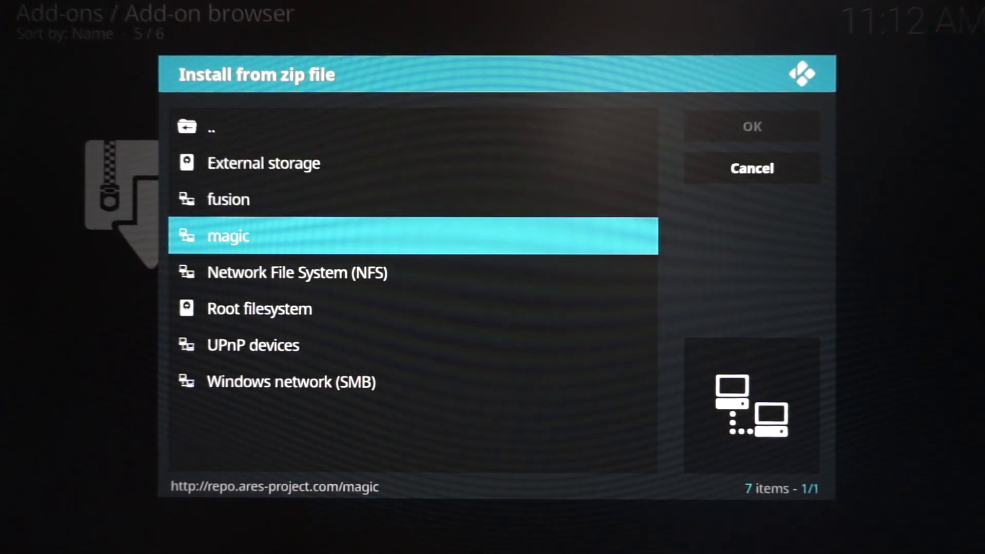
key(Return)
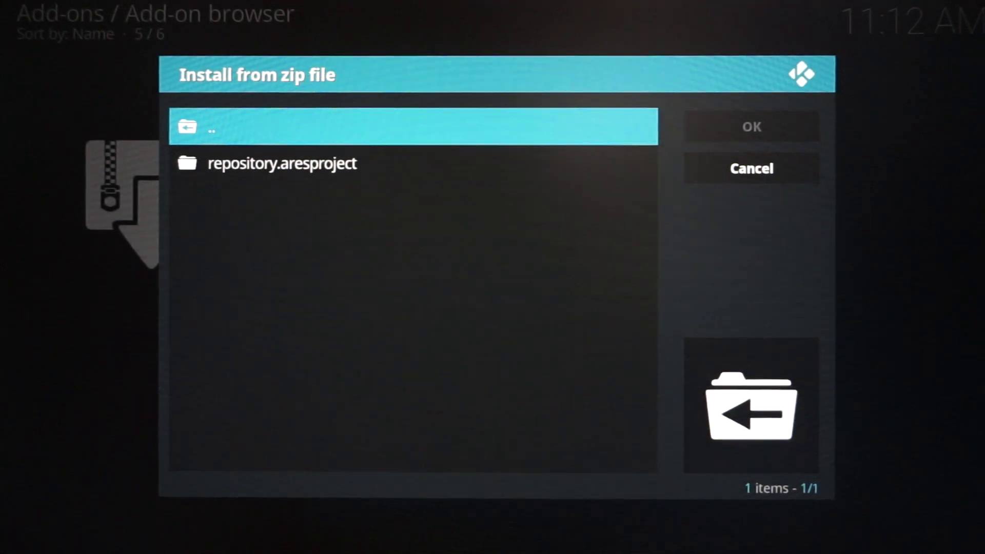
key(Down)
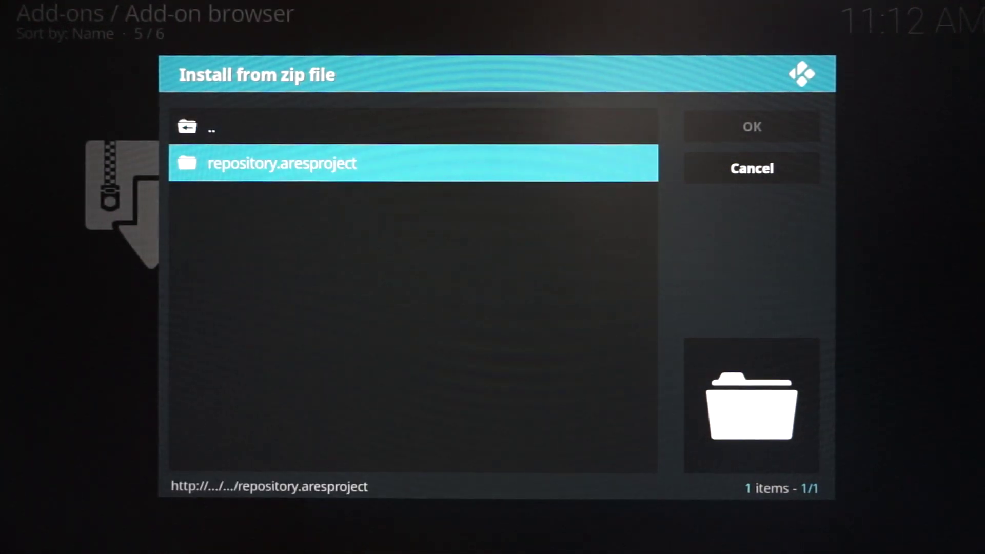
key(Return)
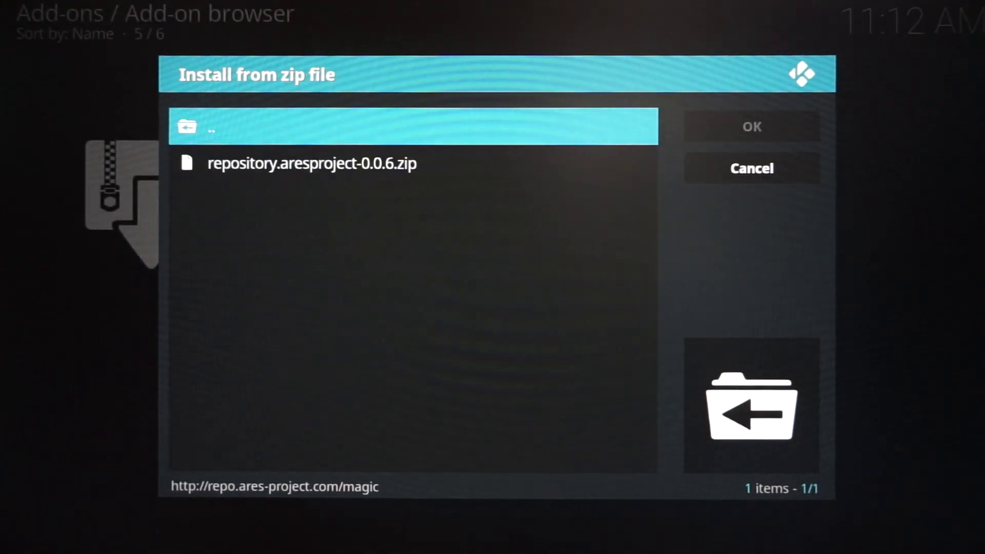
key(Down)
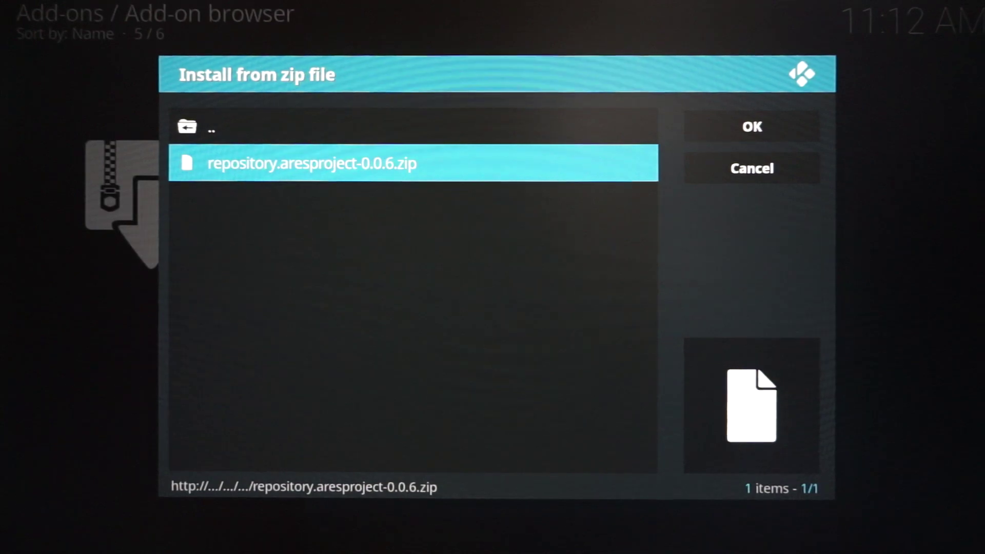
key(Return)
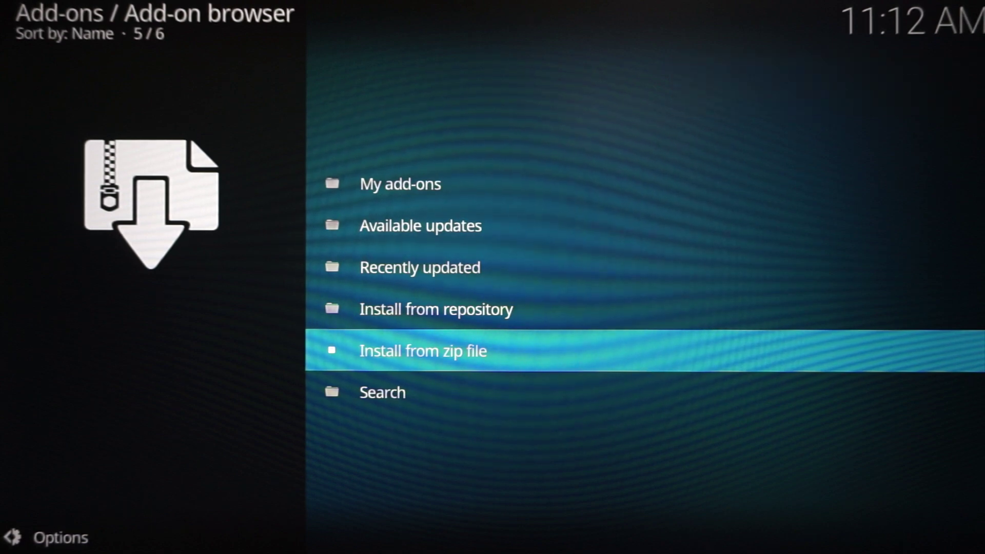
Install Ares Wizard 0.0.60 from the Ares Project repository's Program add-ons category
key(Up)
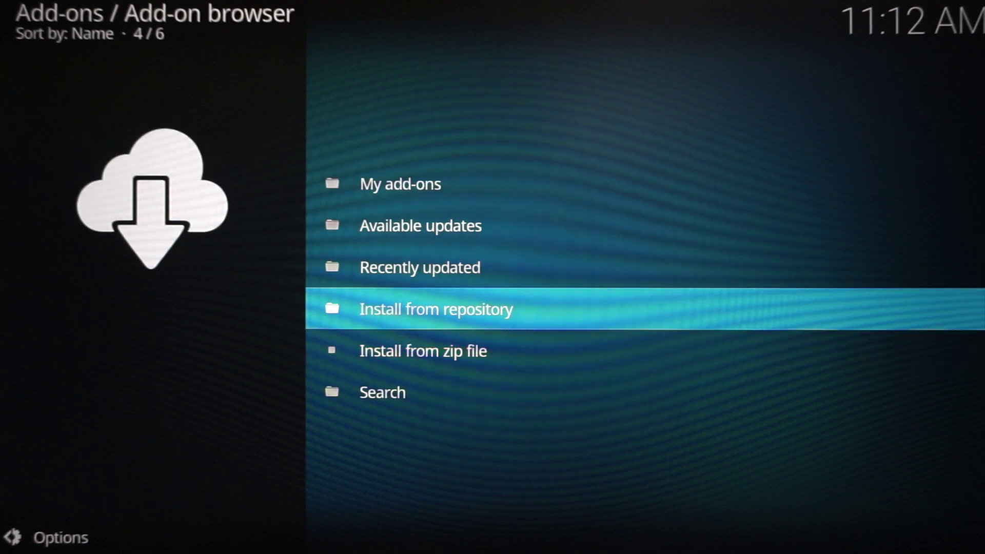
key(Return)
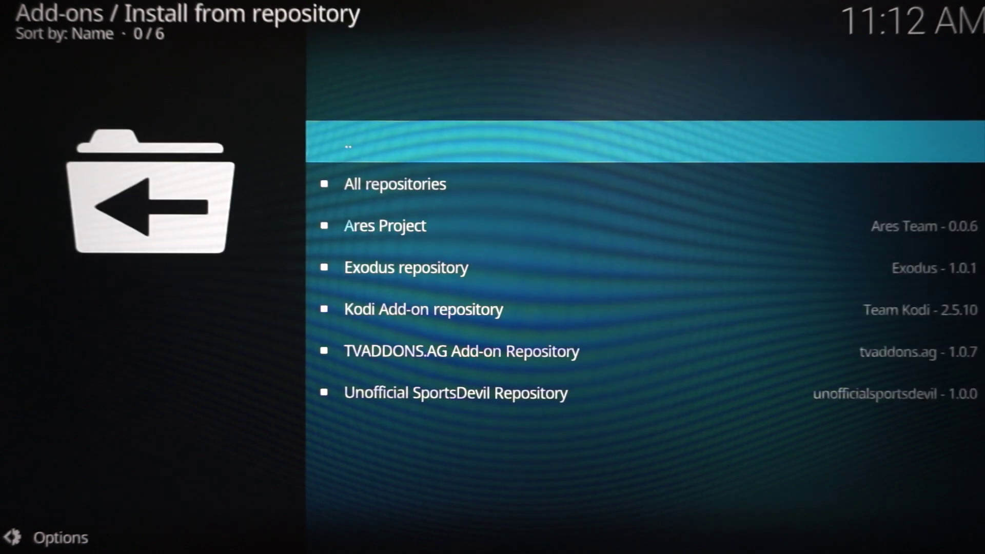
key(Down)
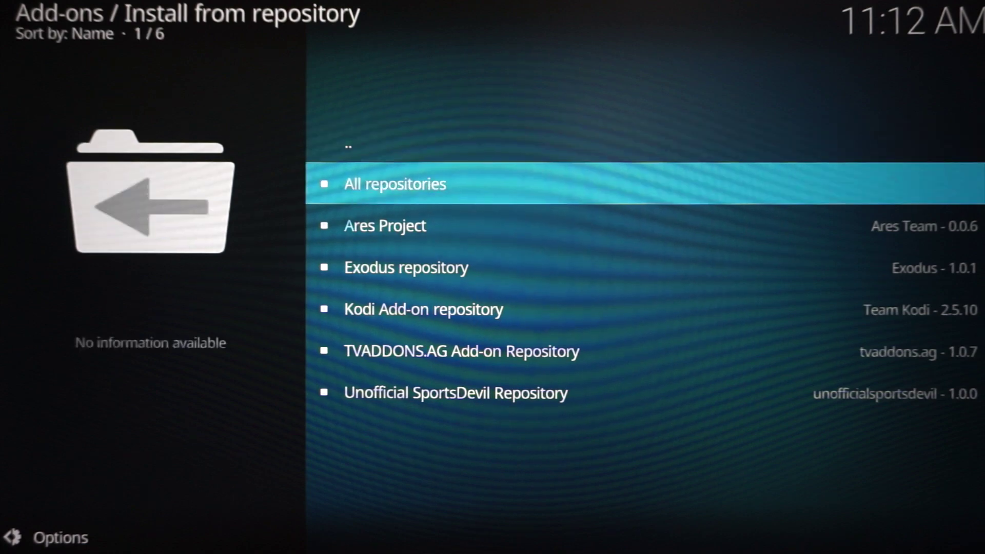
key(Down)
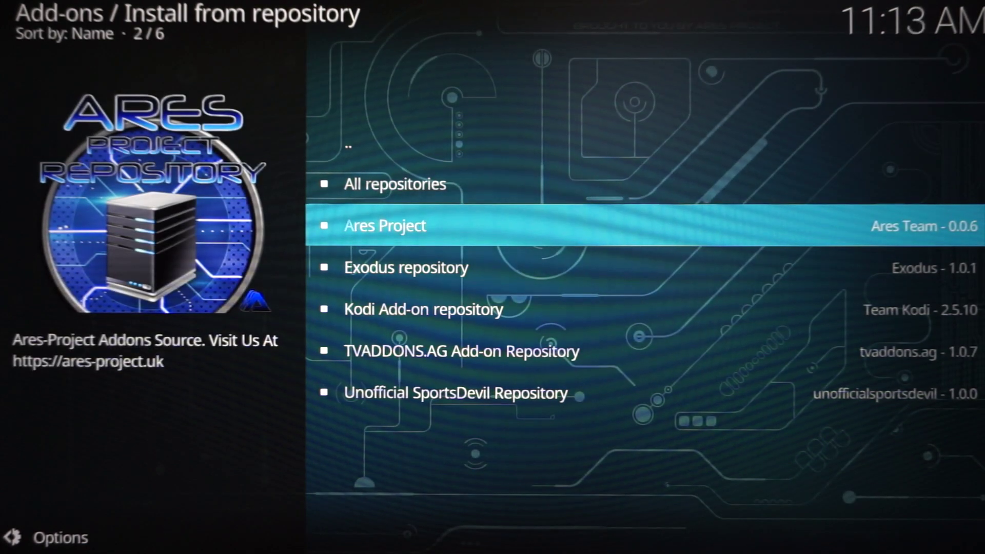
key(Return)
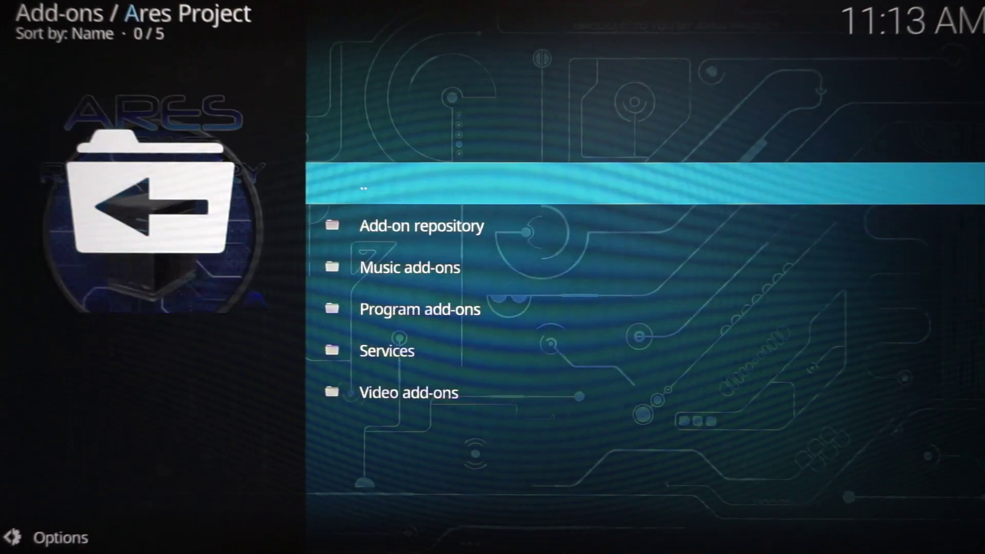
key(Down)
key(Down)
key(Down)
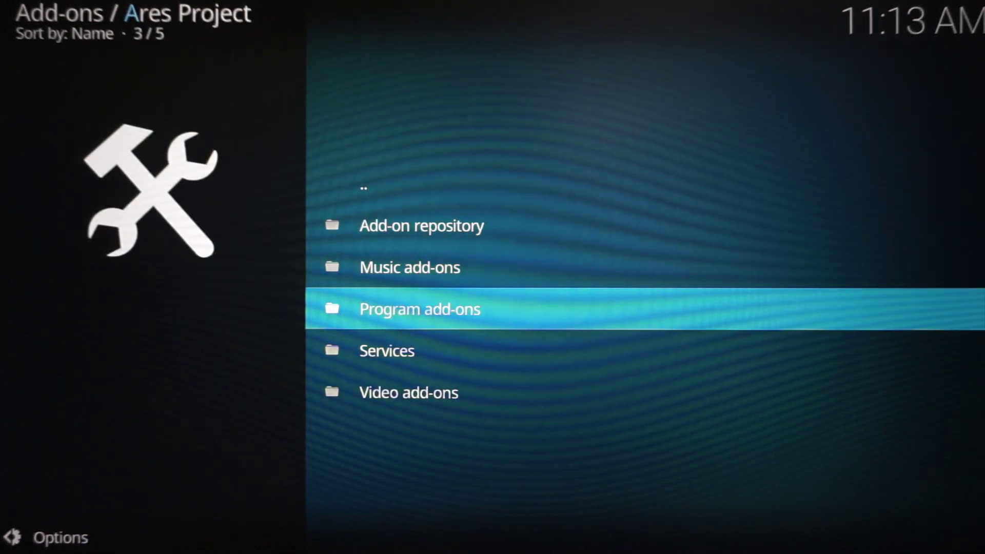
key(Return)
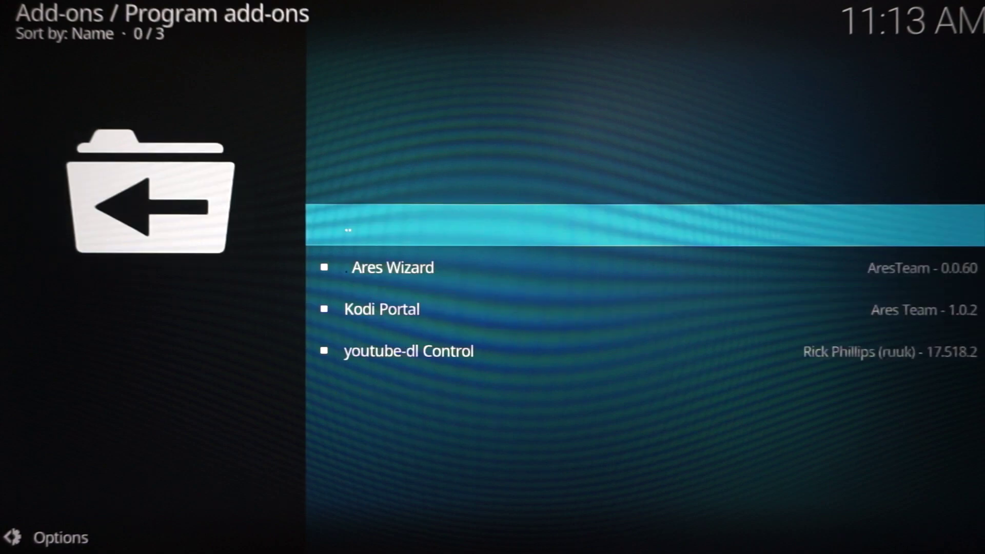
key(Down)
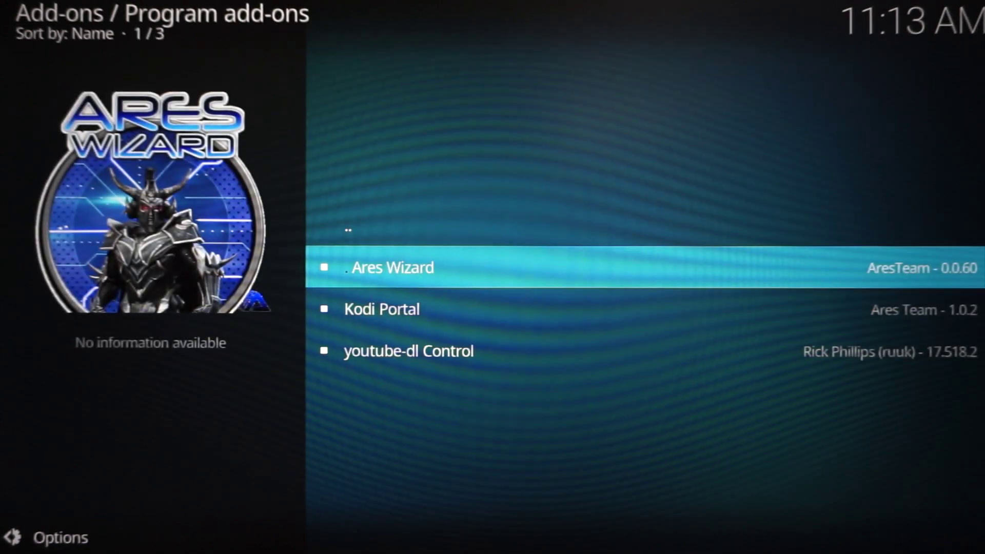
key(Return)
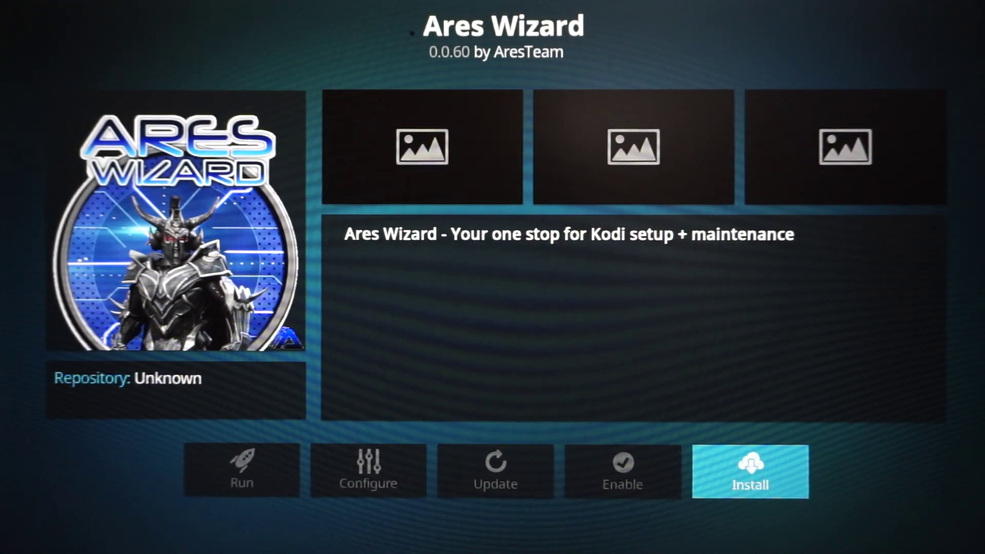
key(Return)
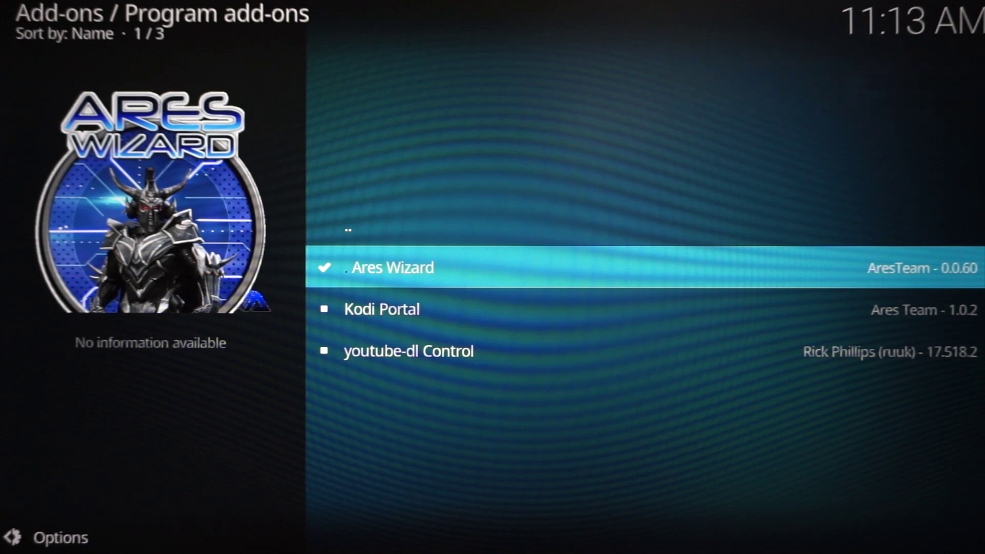
Back out of Program add-ons to the Install from repository list
key(BackSpace)
key(BackSpace)
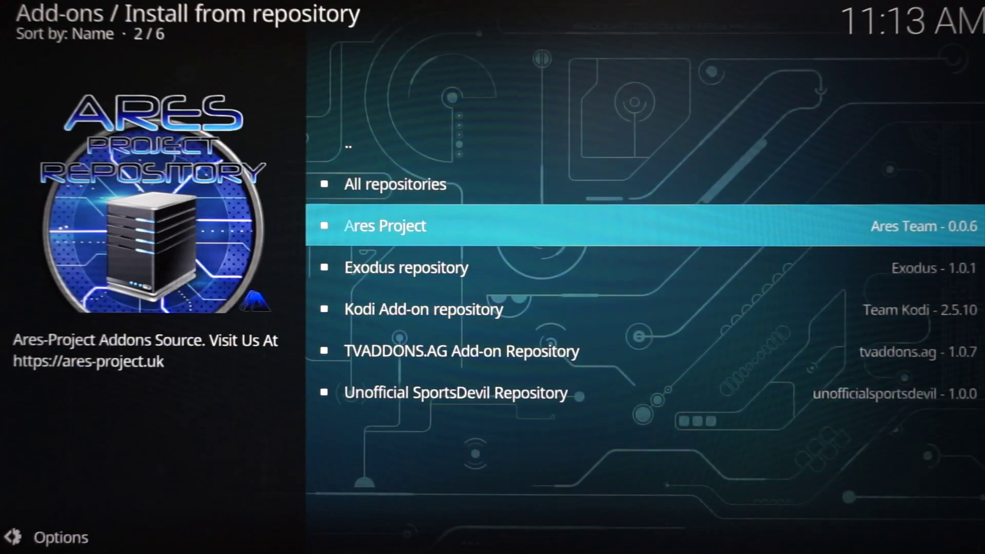
key(BackSpace)
key(BackSpace)
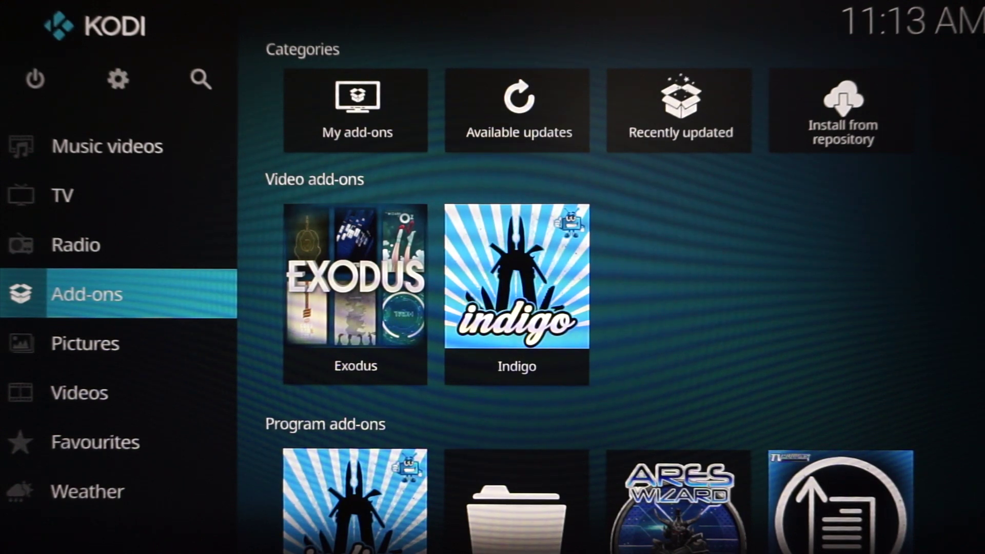
Show the Program add-ons category in Add-ons and highlight the Ares Wizard tile
key(Return)
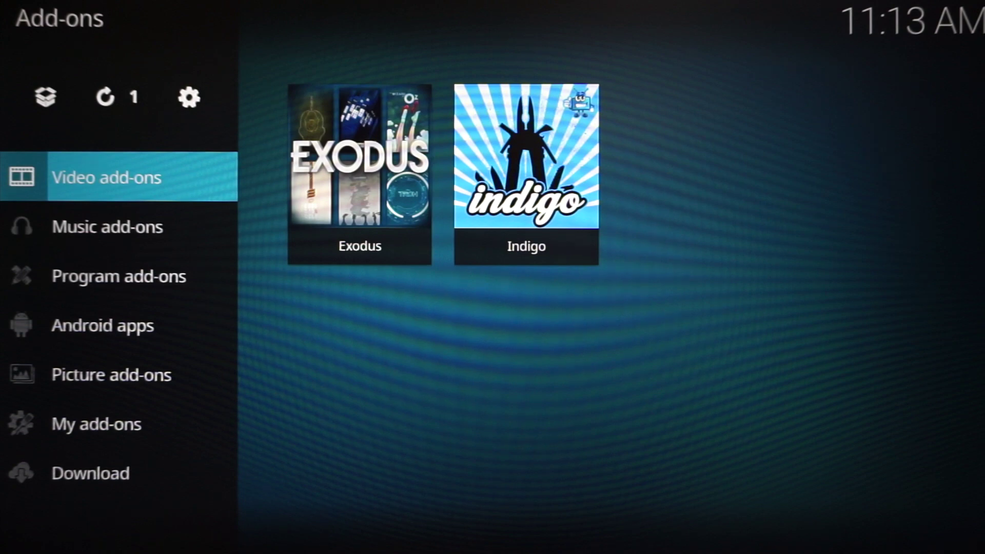
key(Down)
key(Down)
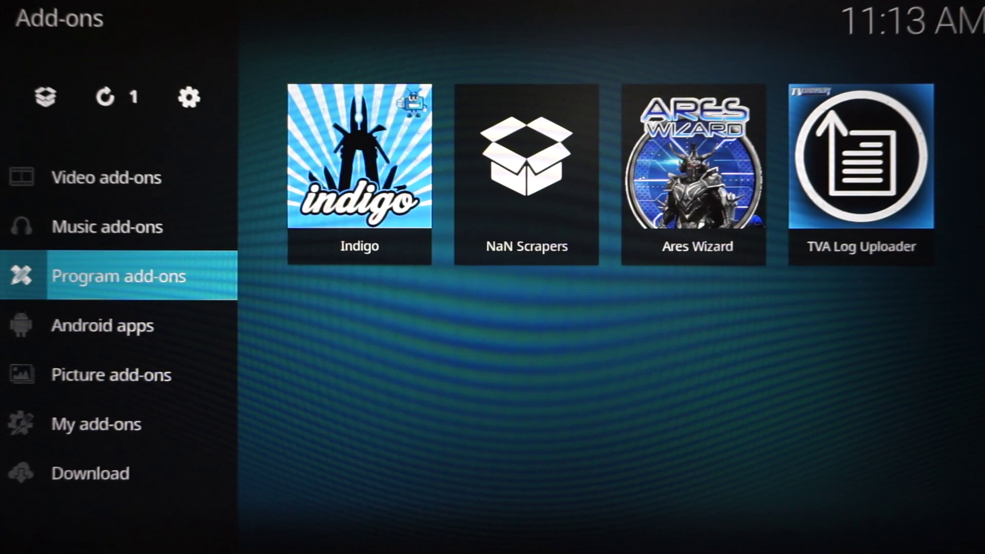
key(Right)
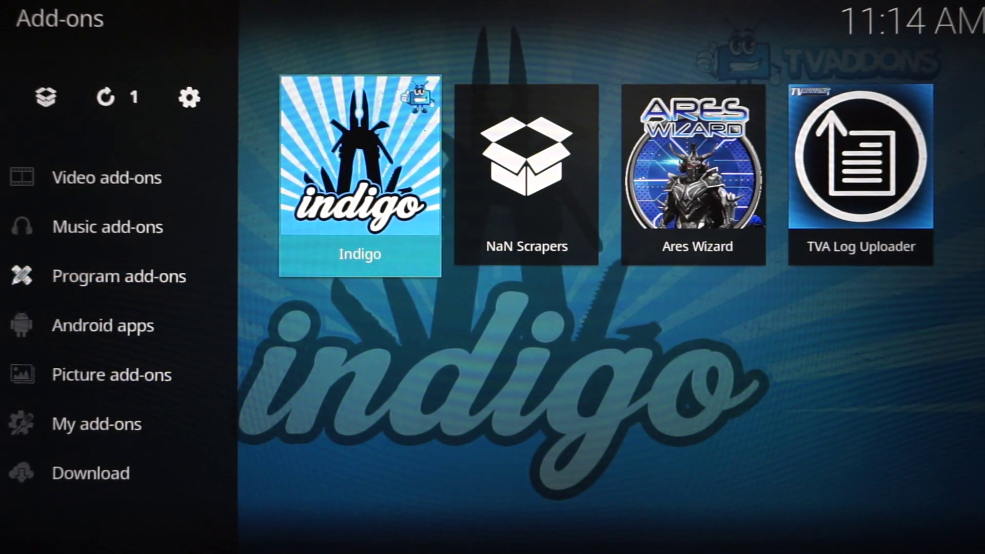
key(Right)
key(Right)
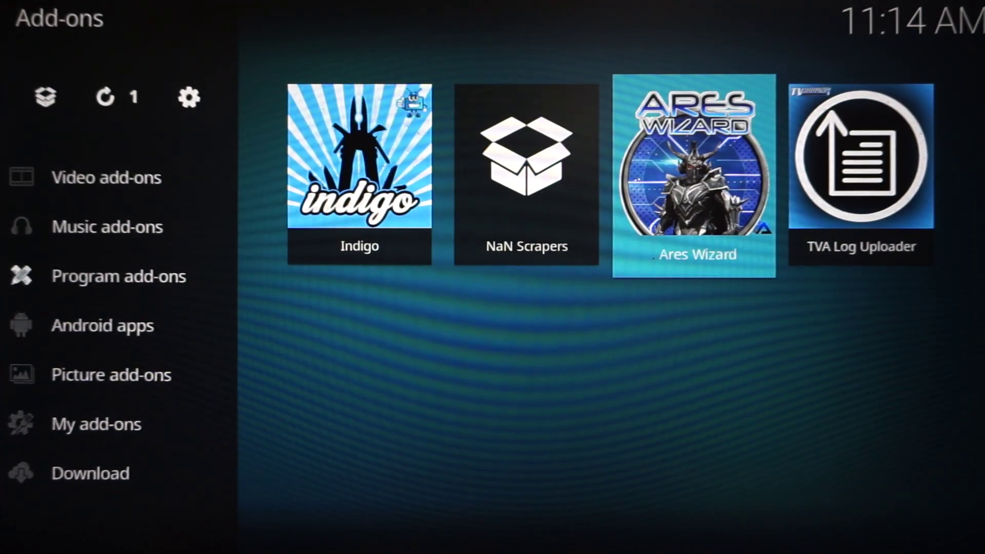
Launch Ares Wizard, open Browse Addons and move to the Video Addons category
key(Return)
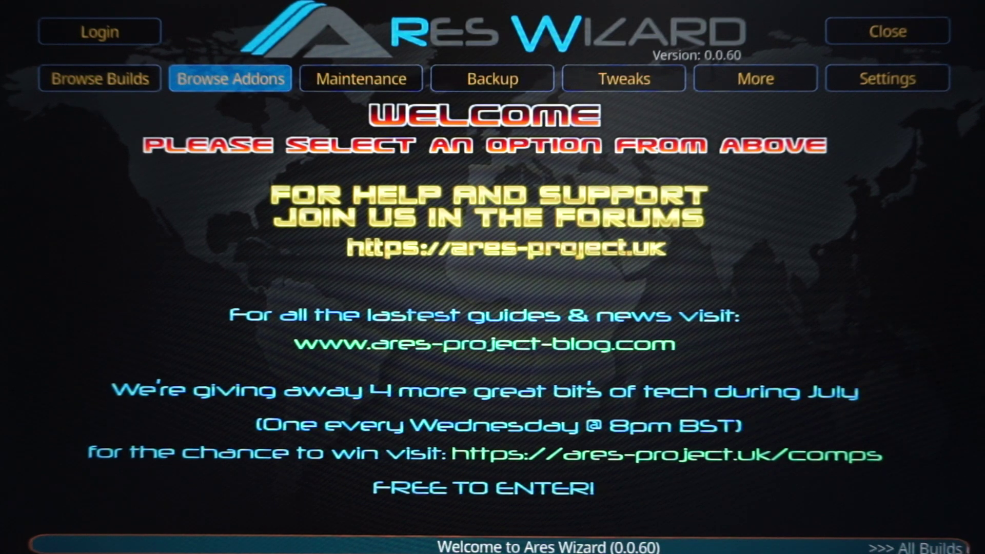
key(Return)
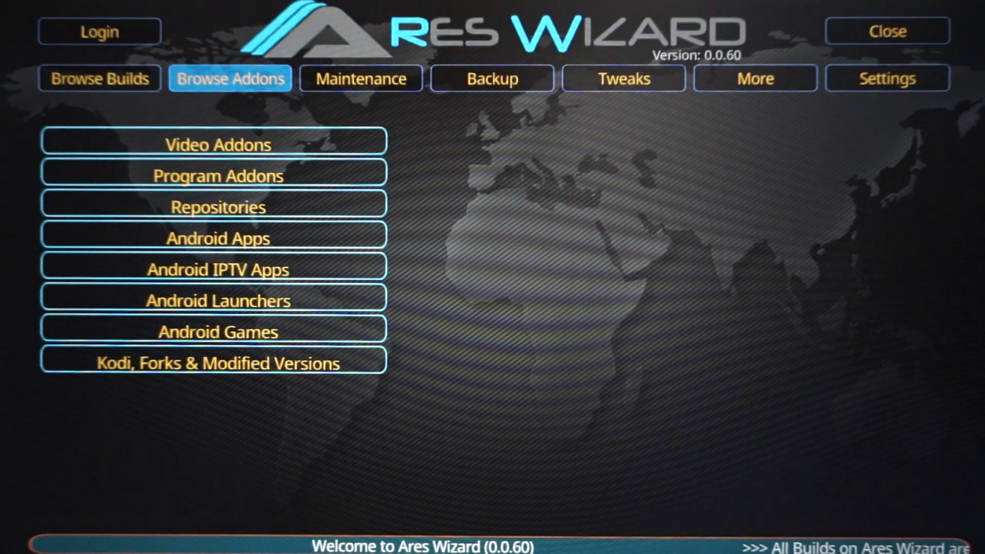
key(Down)
Install Covenant from Ares Wizard's Video Addons list and dismiss the artwork module error
key(Return)
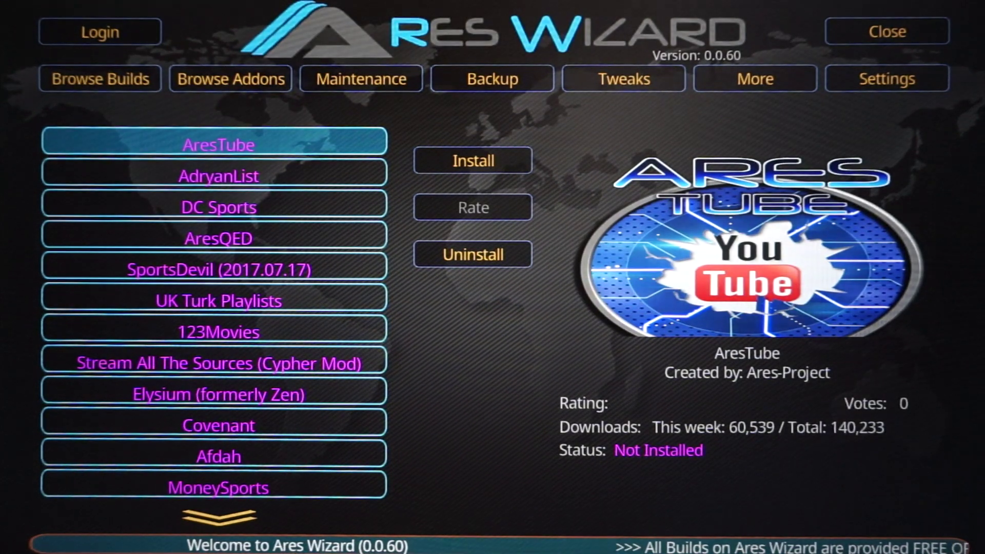
key(Down)
key(Down)
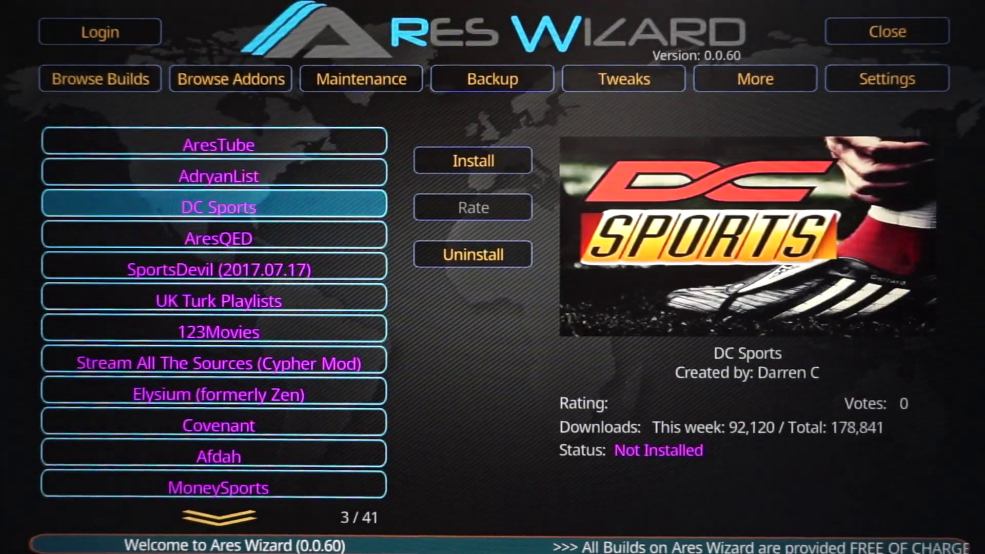
key(Down)
key(Down)
key(Down)
key(Down)
key(Down)
key(Down)
key(Down)
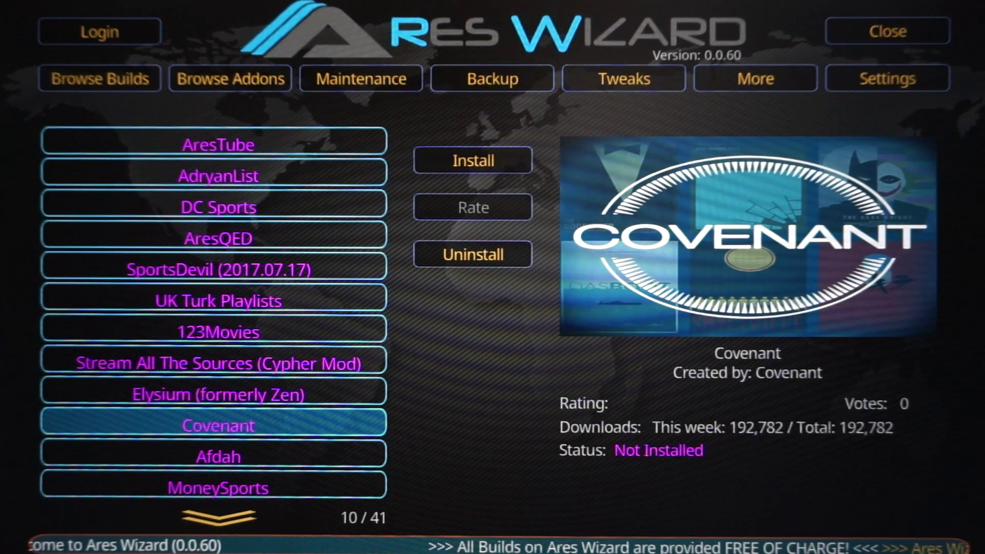
key(Right)
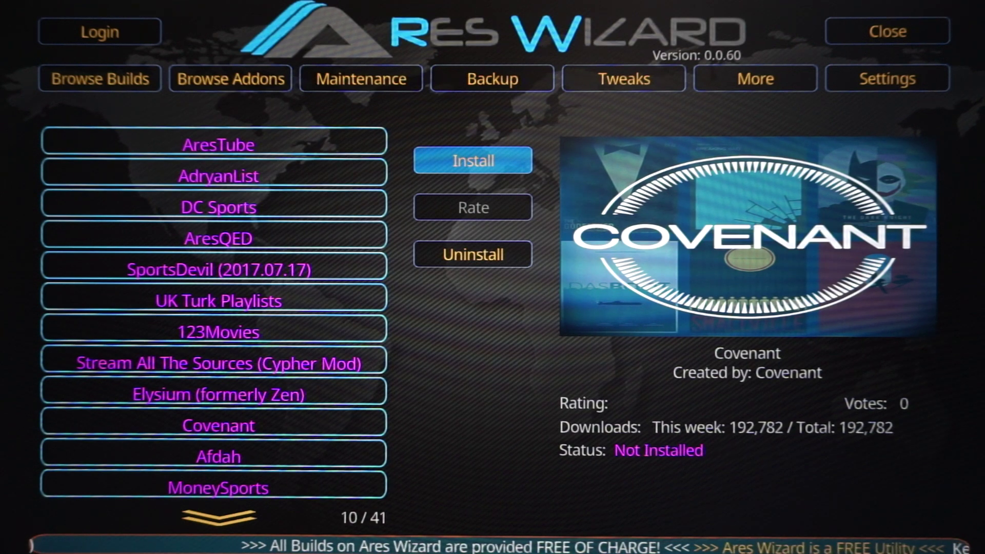
key(Return)
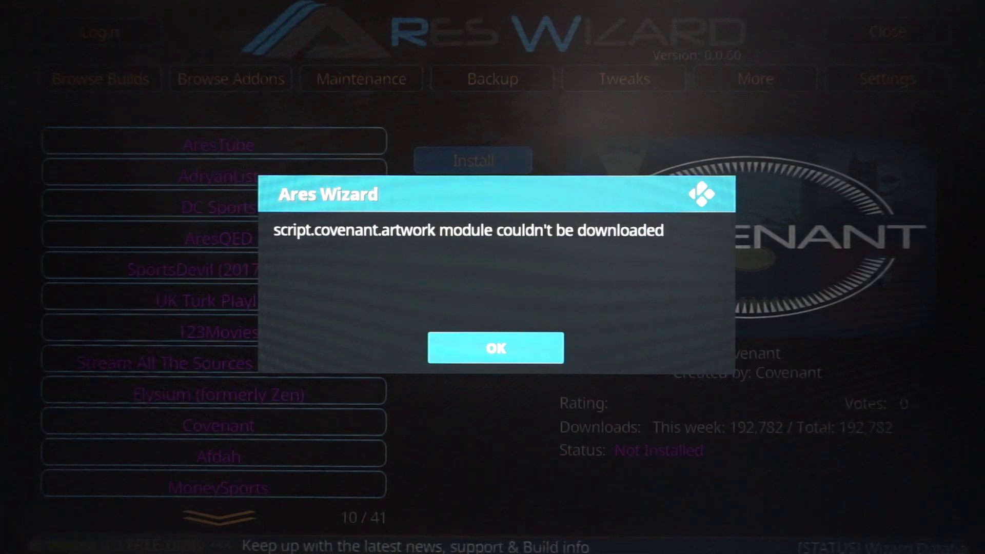
key(Return)
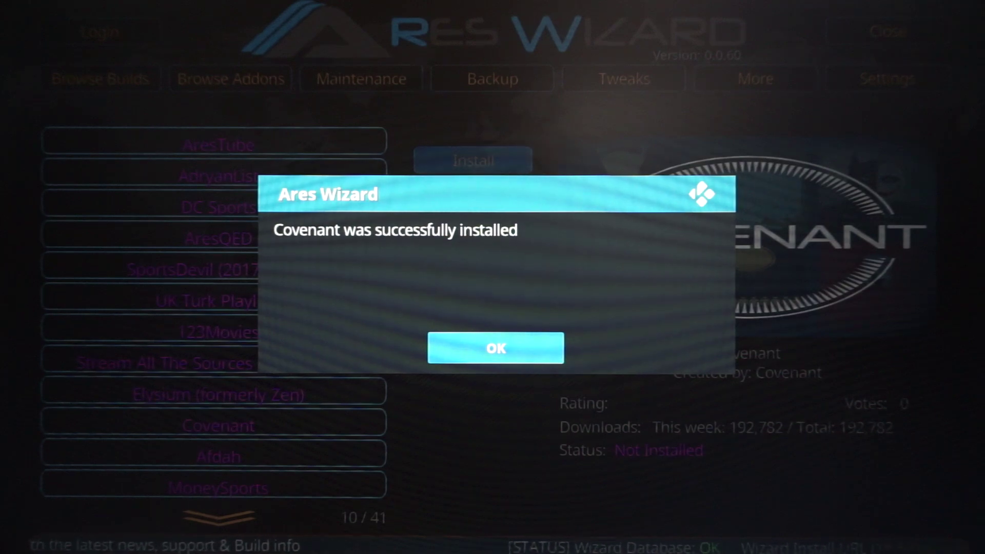
Dismiss the Covenant confirmation, accept installing the Colossus repository, and acknowledge its success message
key(Return)
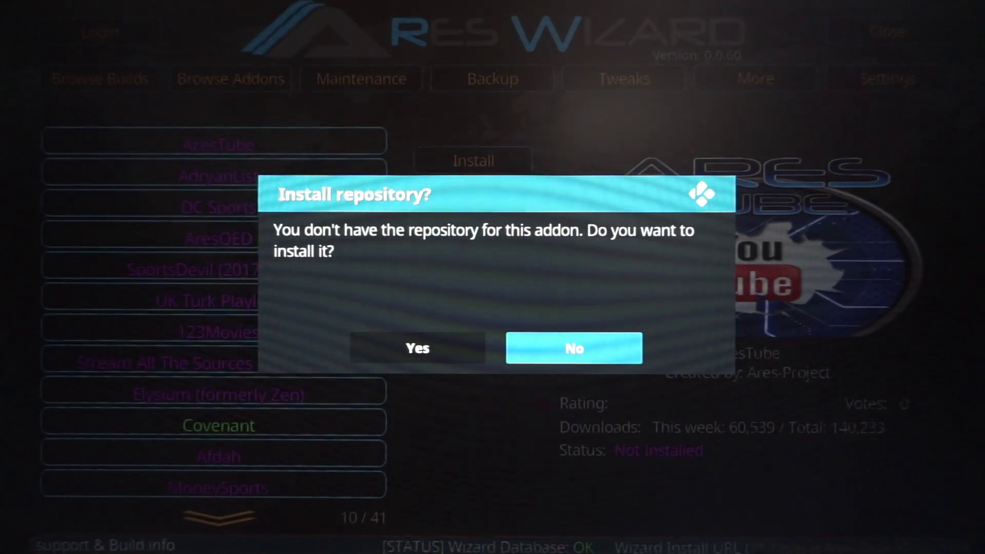
key(Left)
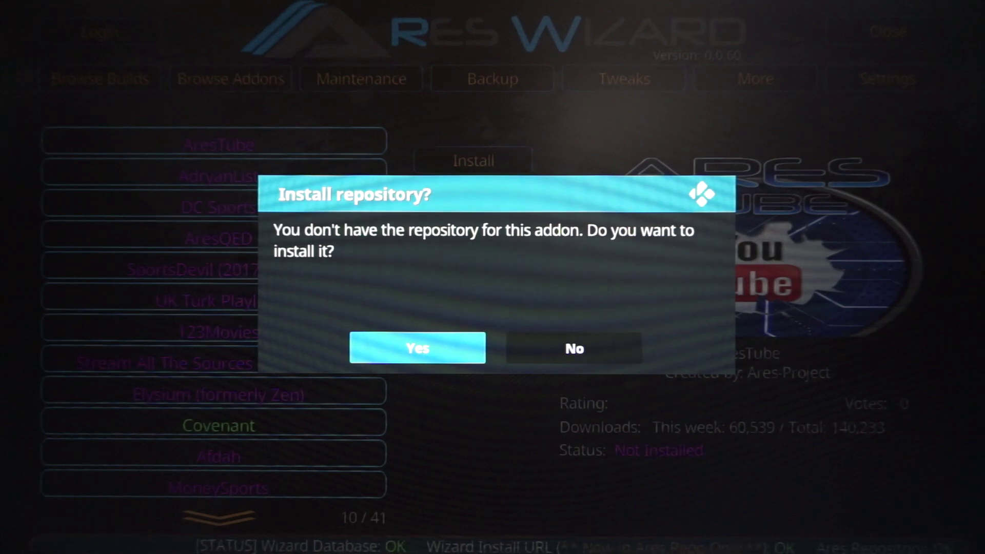
key(Return)
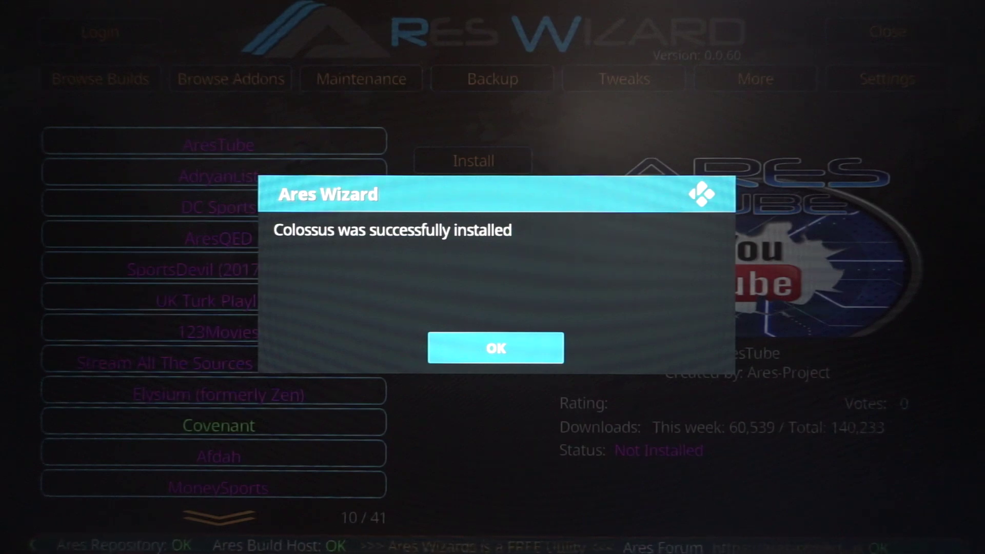
key(Return)
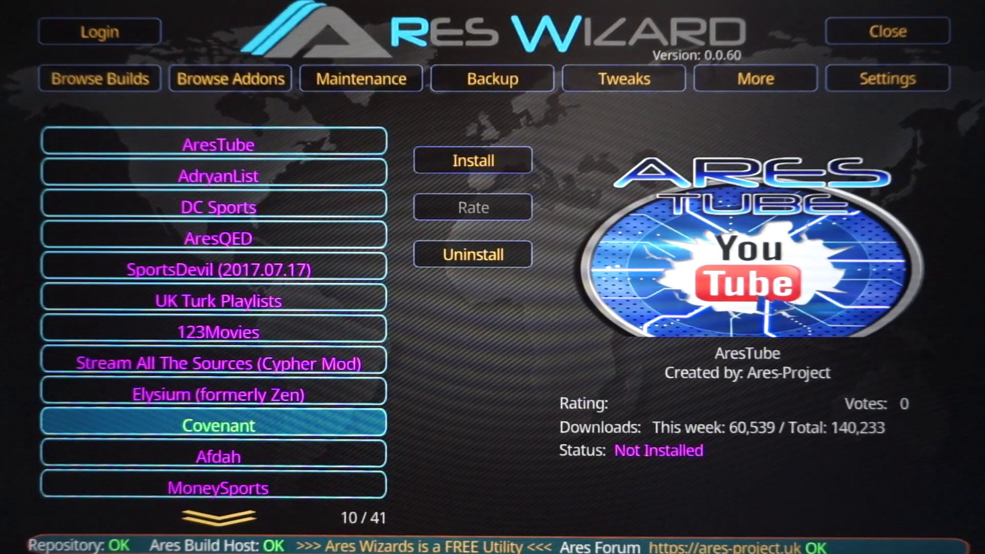
Move up past the addon list to Ares Wizard's Close option and select it
key(Up)
key(Up)
key(Up)
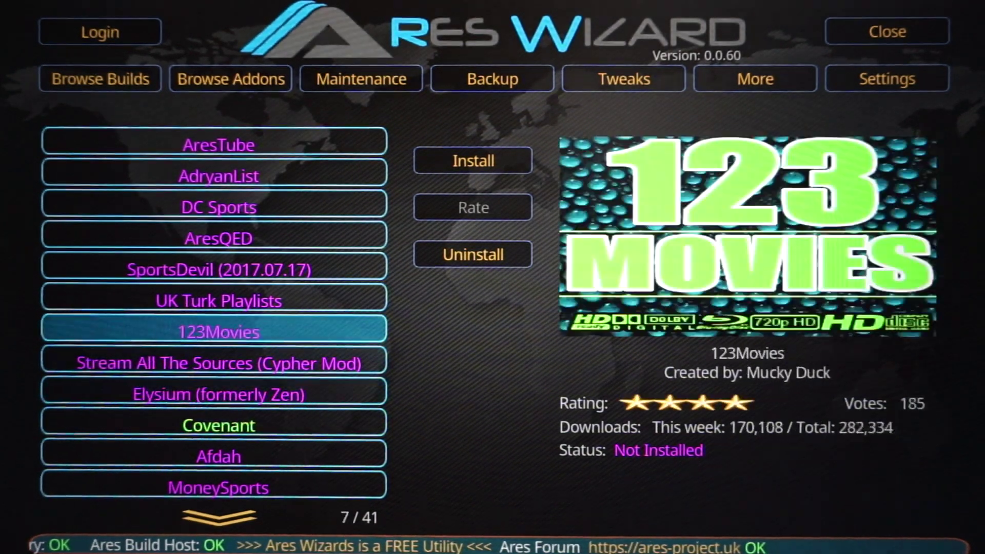
key(Up)
key(Up)
key(Up)
key(Up)
key(Up)
key(Up)
key(Up)
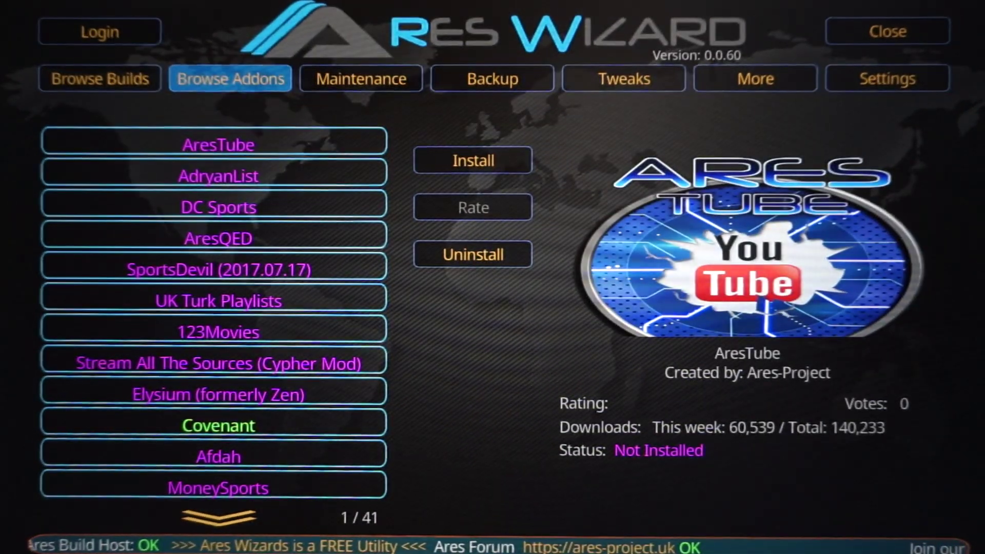
key(Right)
key(Right)
key(Right)
key(Right)
key(Right)
key(Right)
key(Left)
key(Up)
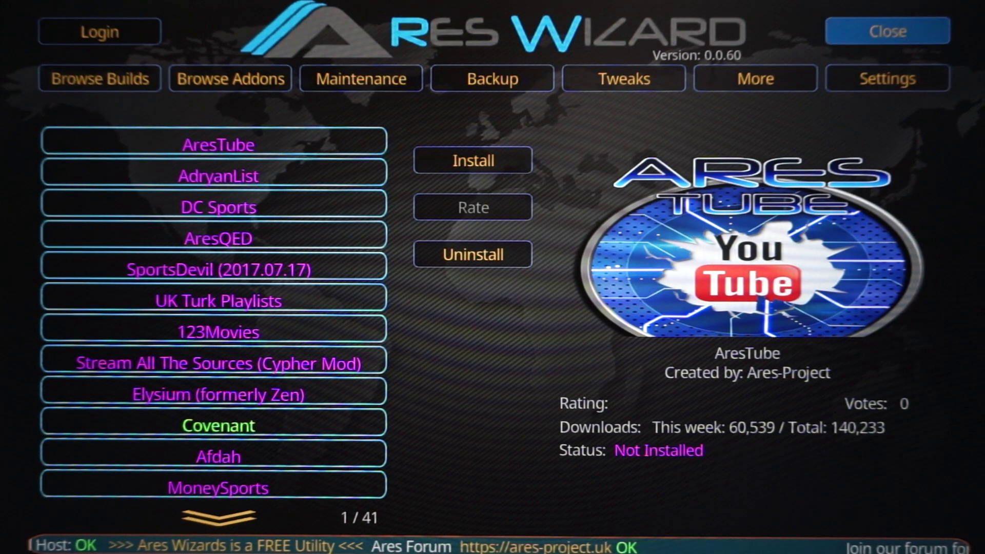
key(Return)
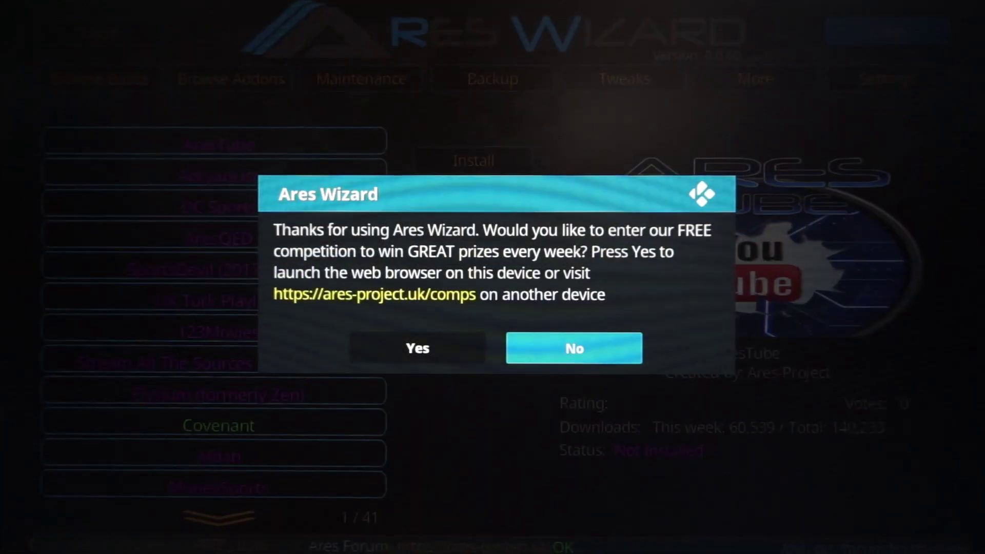
Answer No to the competition prompt and return to the Program add-ons list
key(Left)
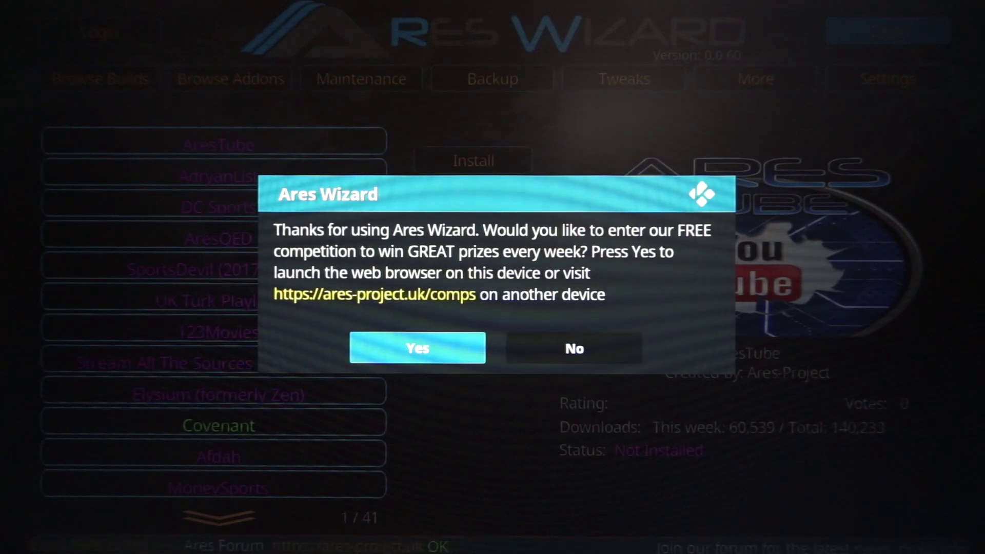
key(Right)
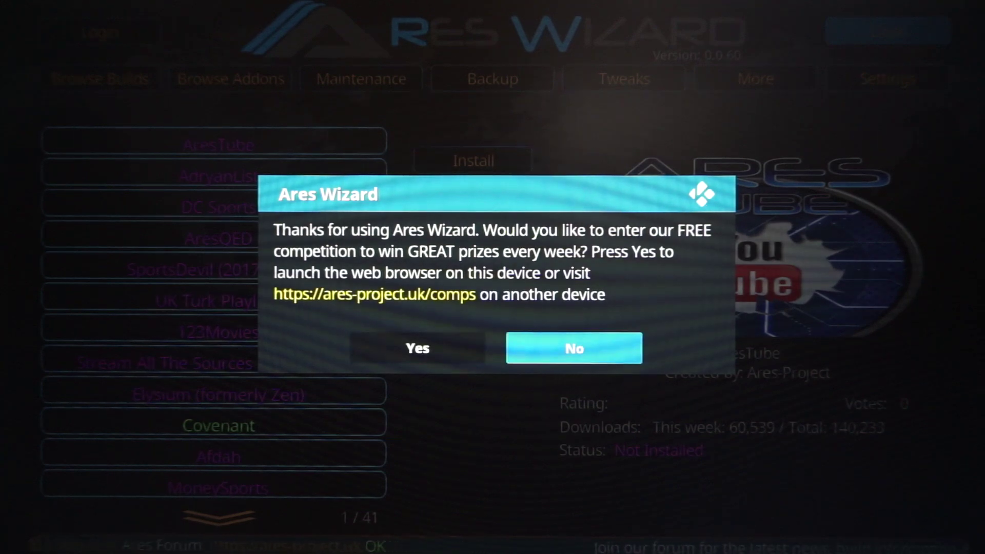
key(Return)
key(Escape)
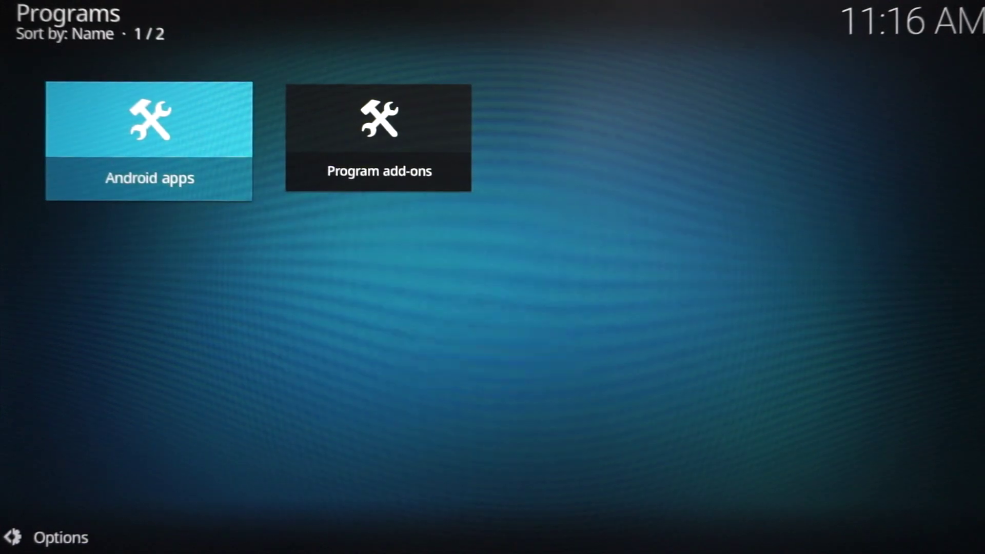
key(Right)
key(Return)
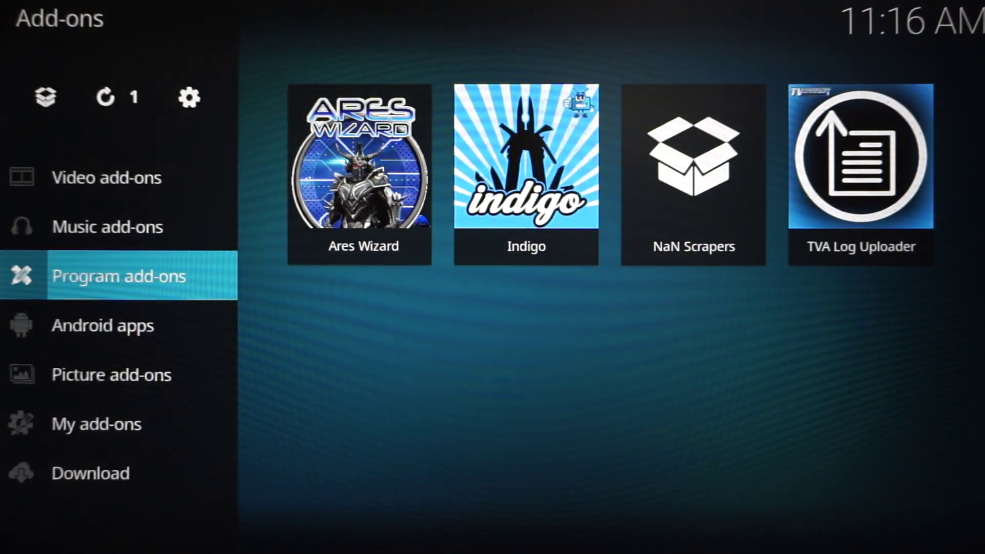
Check that Covenant appears under Video add-ons, then go back to the home screen
key(Up)
key(Up)
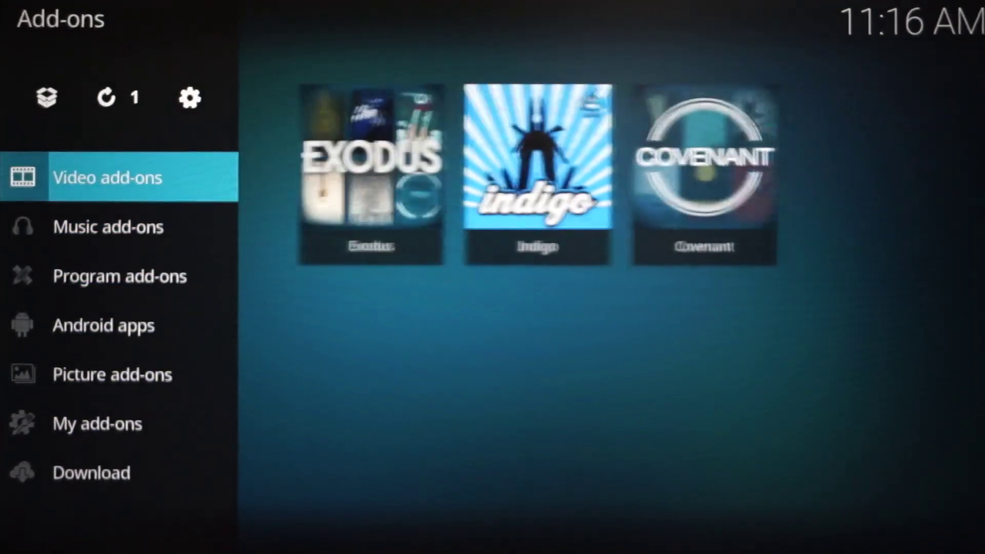
key(Right)
key(Right)
key(BackSpace)
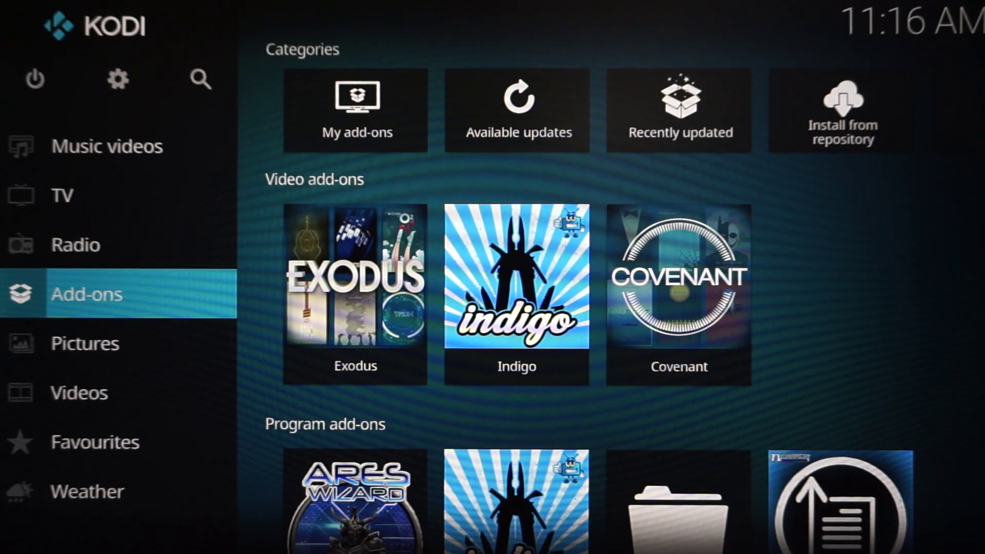
Open the Covenant tile from the home Add-ons row, find blank entries, and back out
key(Right)
key(Right)
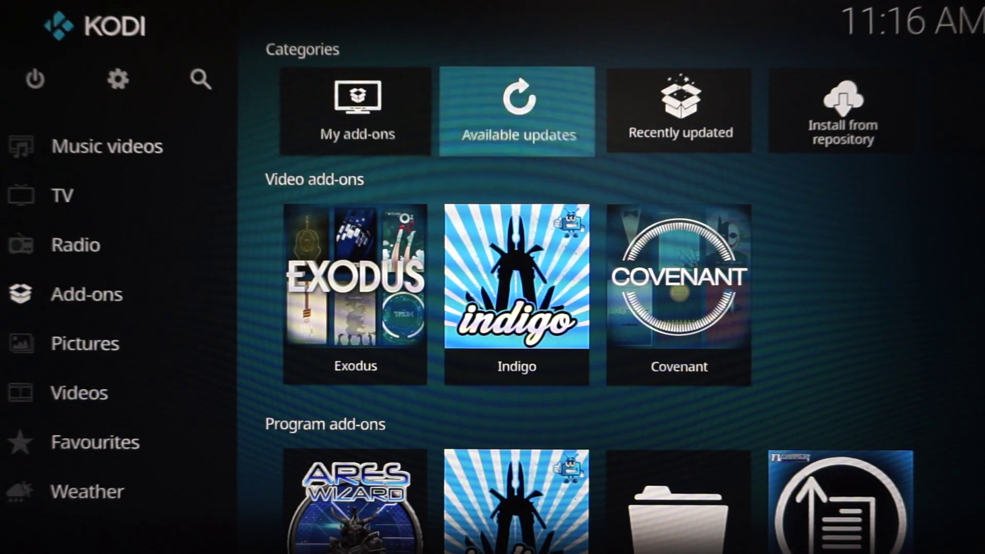
key(Right)
key(Down)
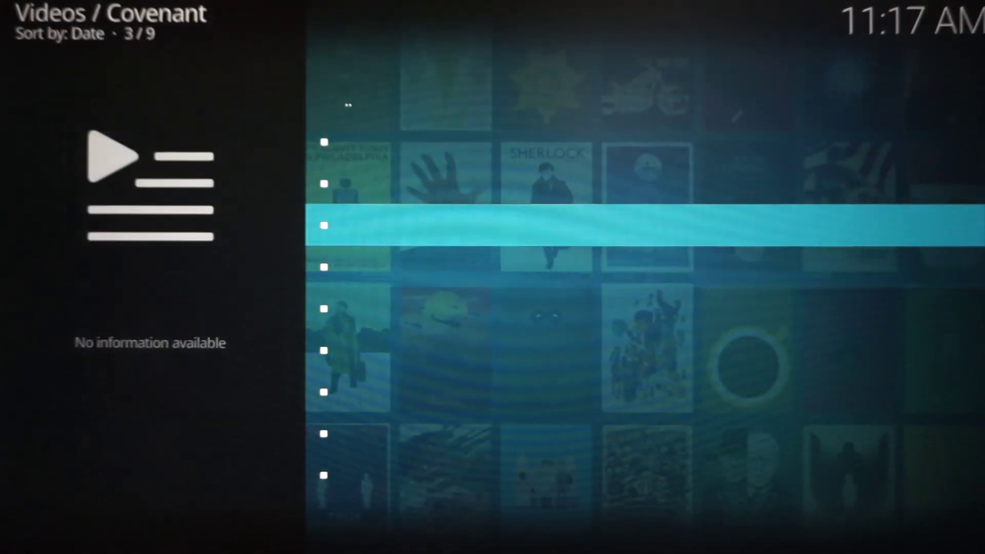
key(Down)
key(Down)
key(Down)
key(Down)
key(Down)
key(Down)
key(Down)
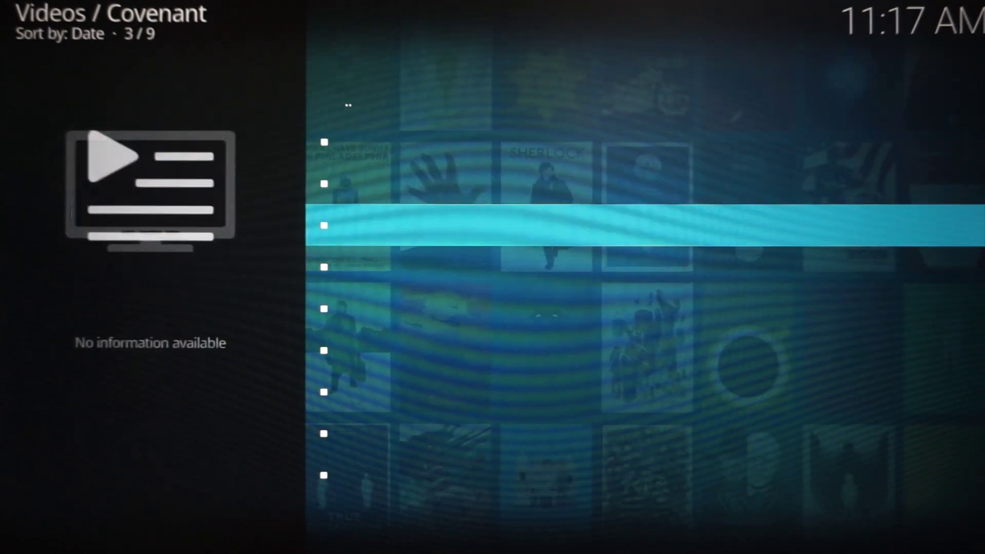
key(BackSpace)
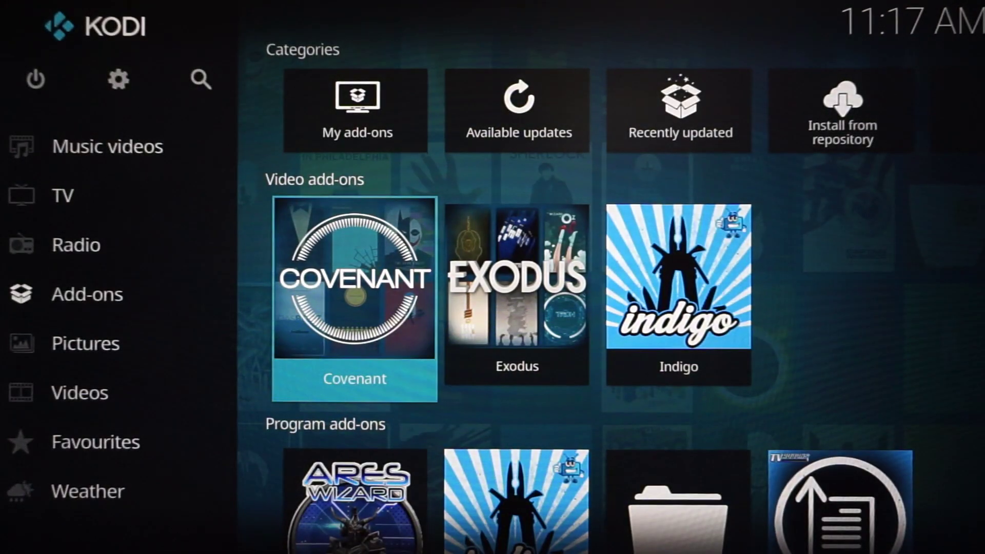
key(Left)
key(Up)
key(Up)
key(Up)
key(Up)
key(Up)
key(Up)
key(Up)
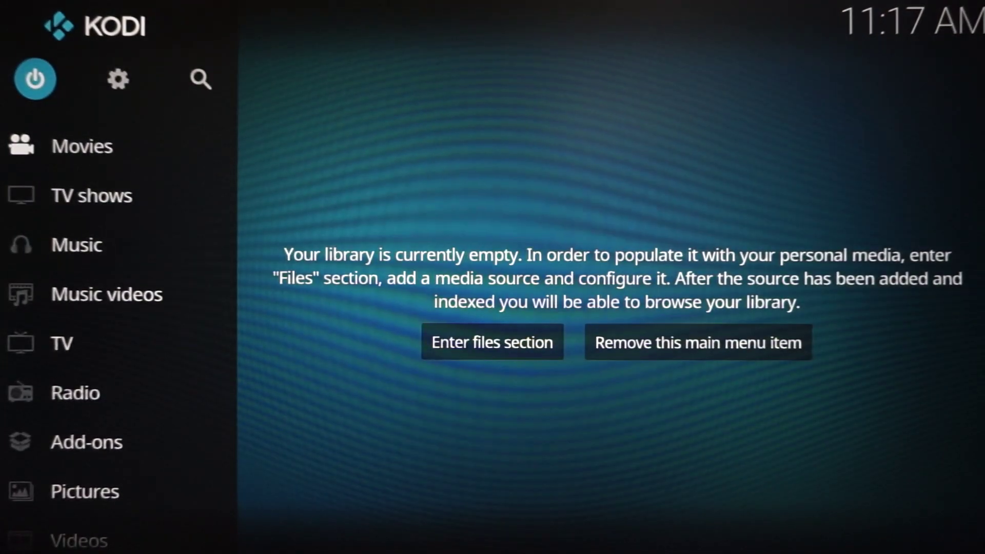
Exit Kodi from the power menu and relaunch it from the Fire TV apps row
key(Return)
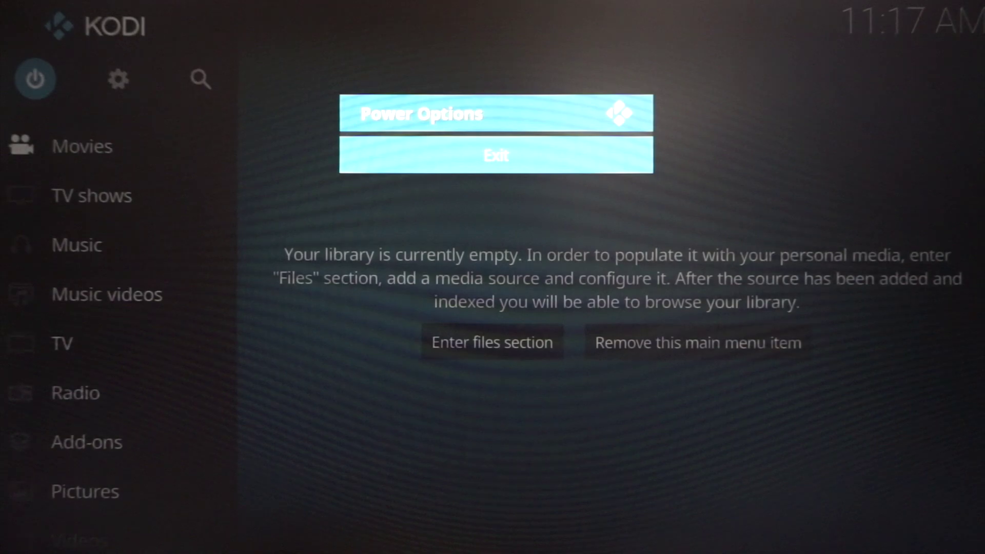
key(Return)
key(Down)
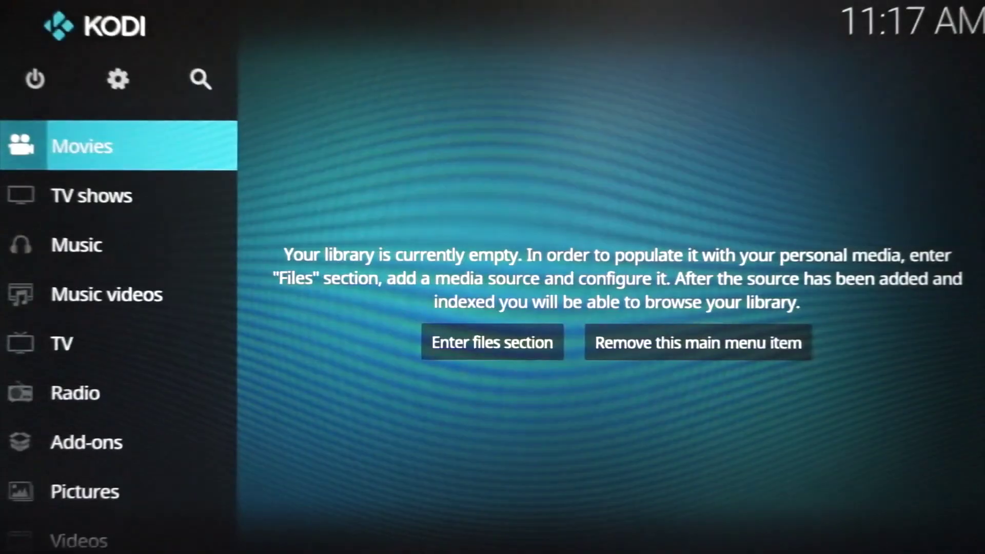
Open Covenant from the home Add-ons row and browse its menu from Movies down to Tools
key(Down)
key(Down)
key(Down)
key(Down)
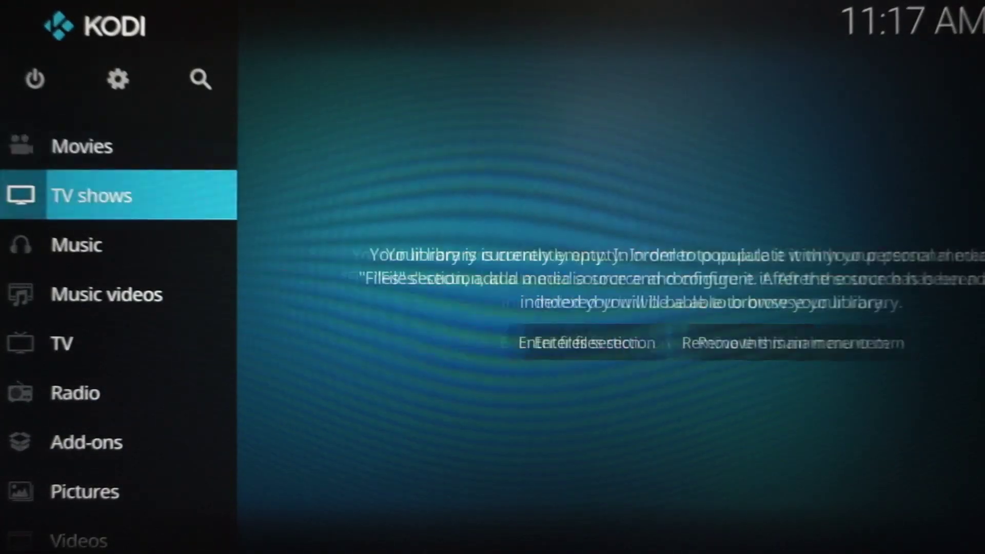
key(Down)
key(Down)
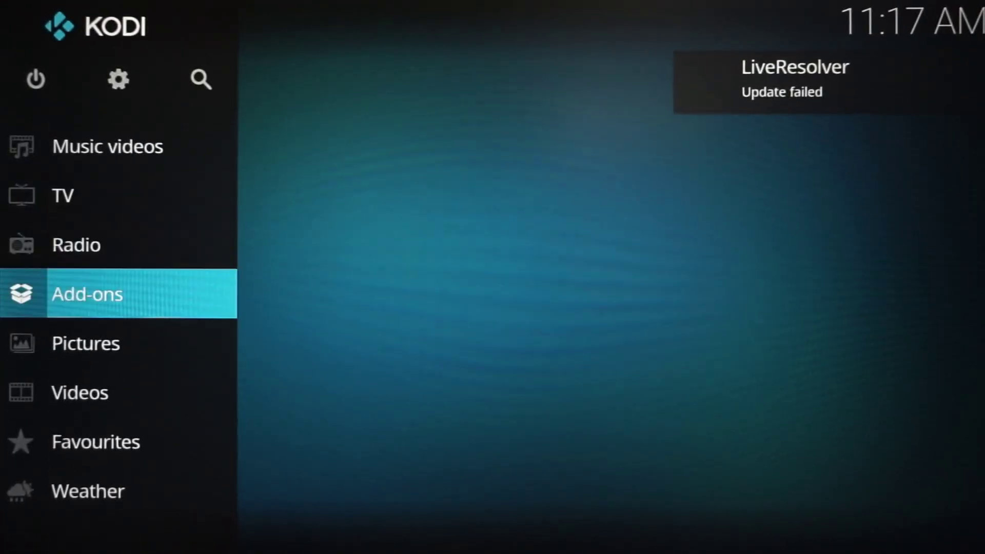
key(Right)
key(Down)
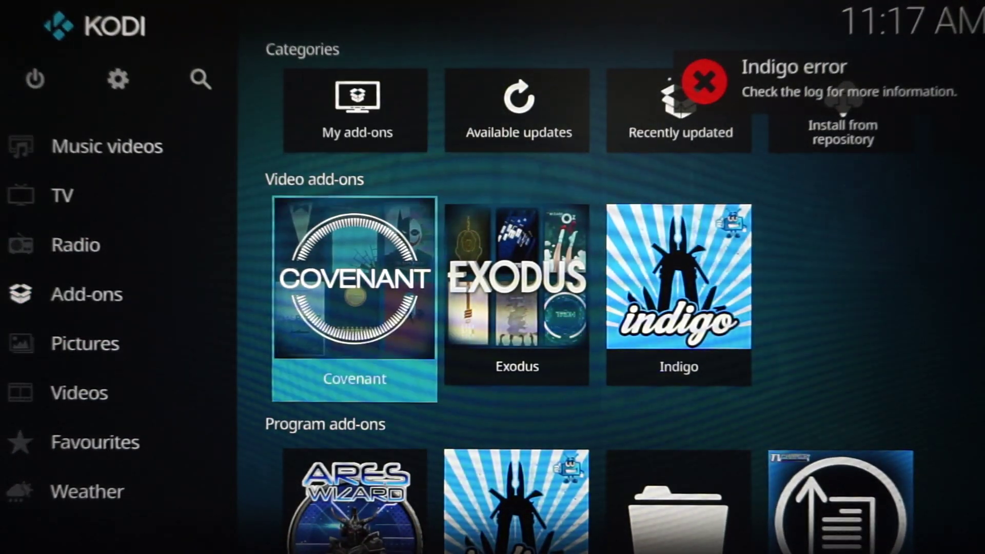
key(Return)
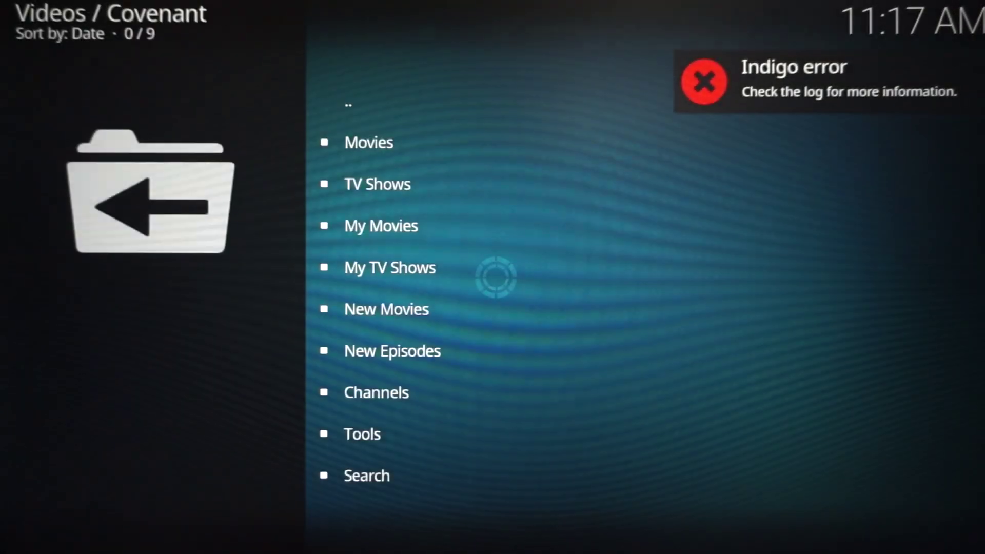
key(Down)
key(Down)
key(Down)
key(Down)
key(Down)
key(Down)
key(Down)
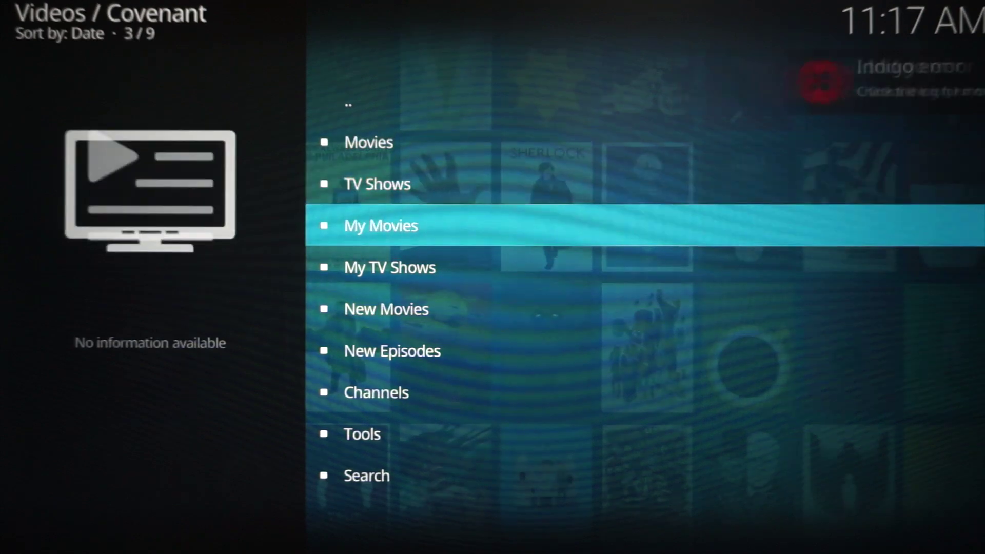
key(Up)
key(Up)
key(Up)
key(Up)
key(Up)
key(Up)
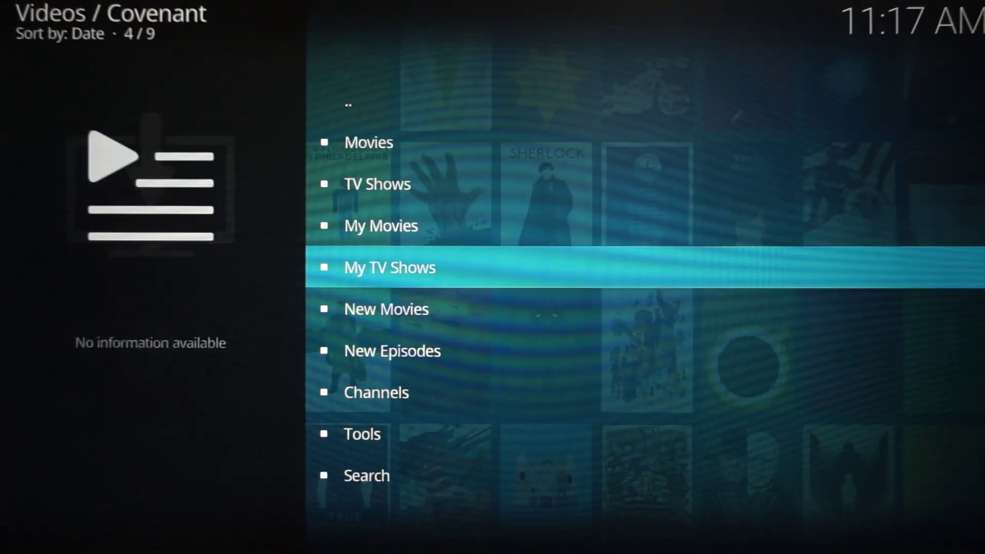
key(Down)
key(Down)
key(Down)
key(Down)
key(Down)
key(Down)
key(Down)
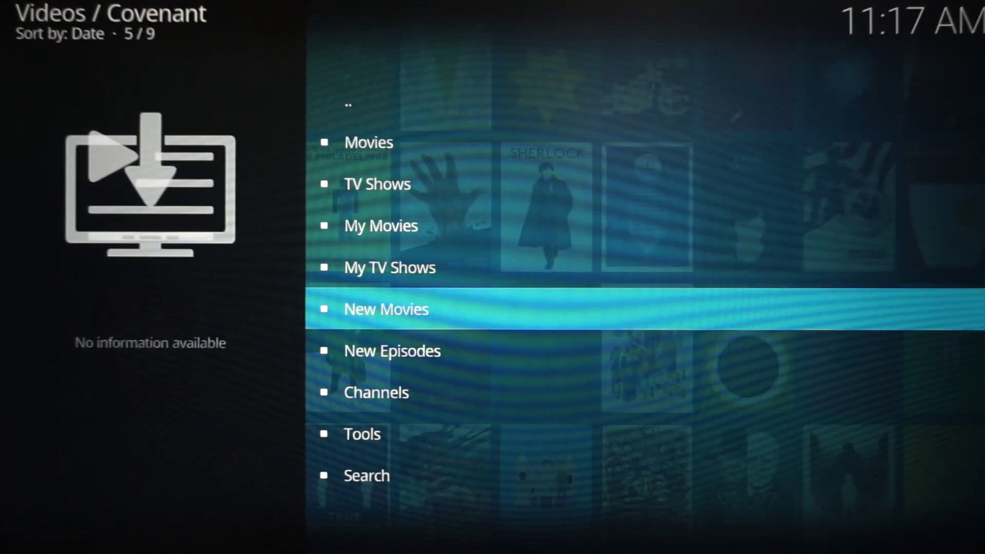